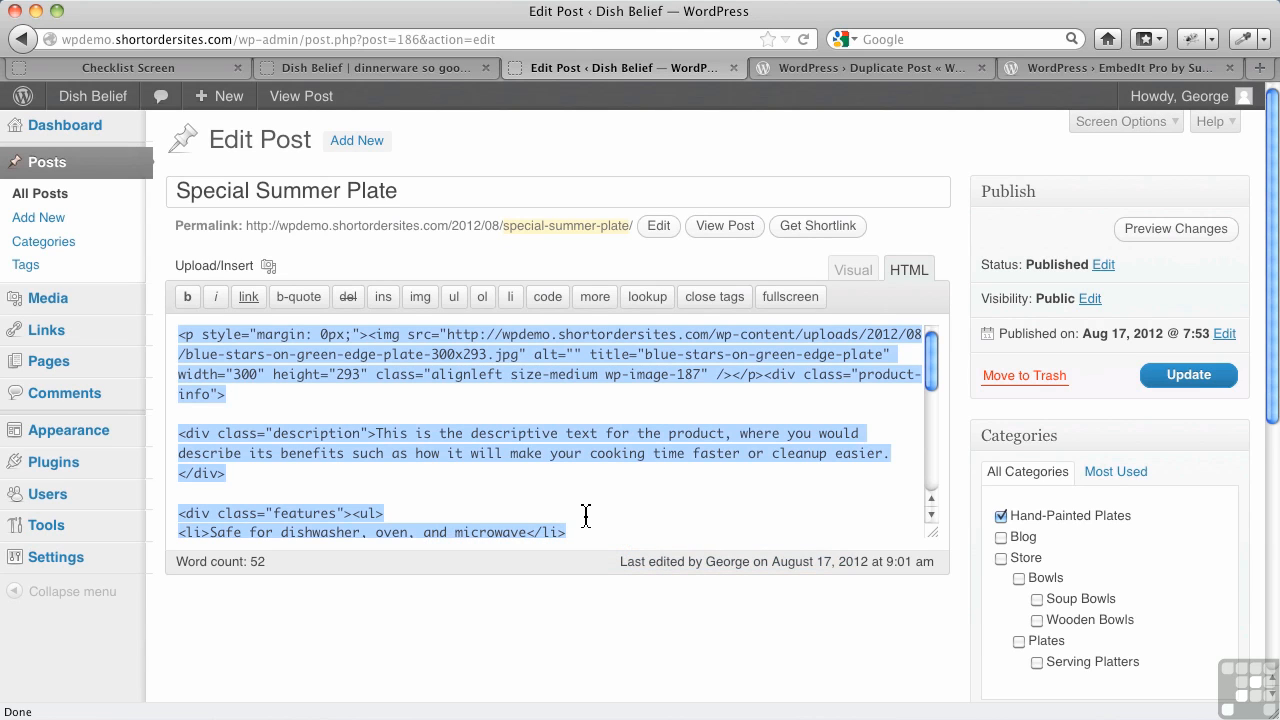
# Create a new post titled "Fall Beauty" and paste the copied product HTML into its body.
pyautogui.click(58, 220)
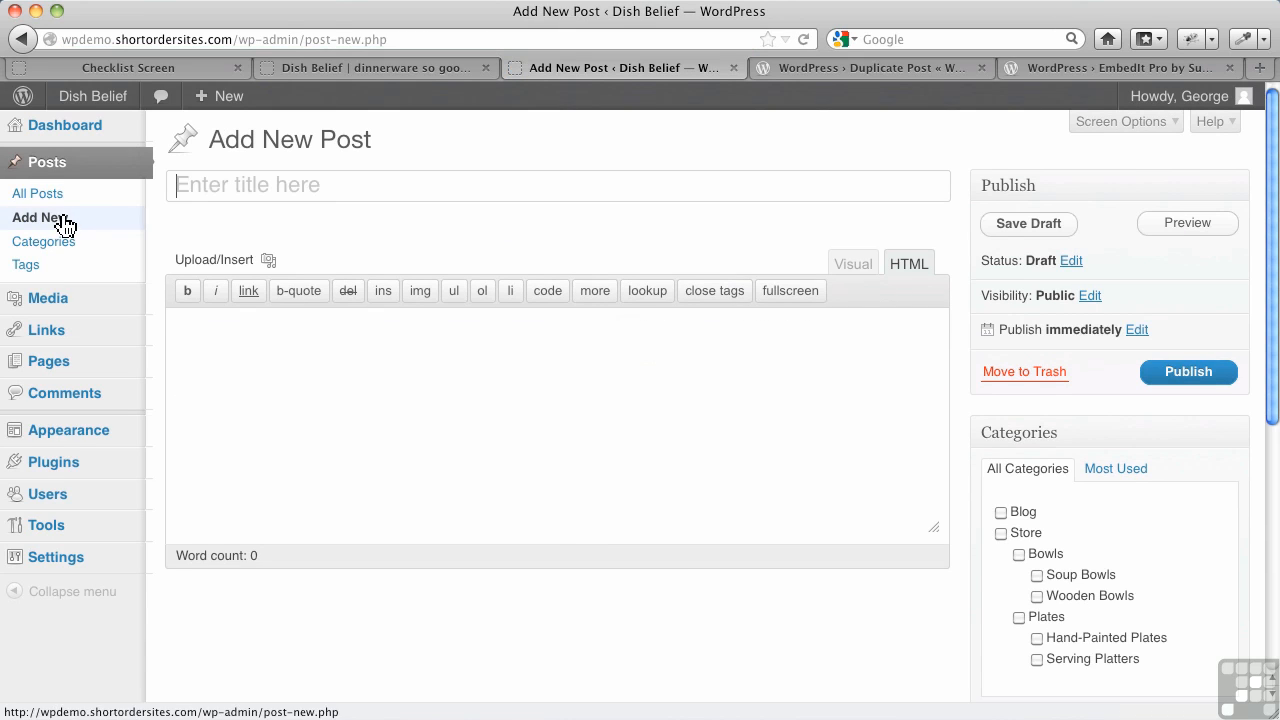
pyautogui.write('F')
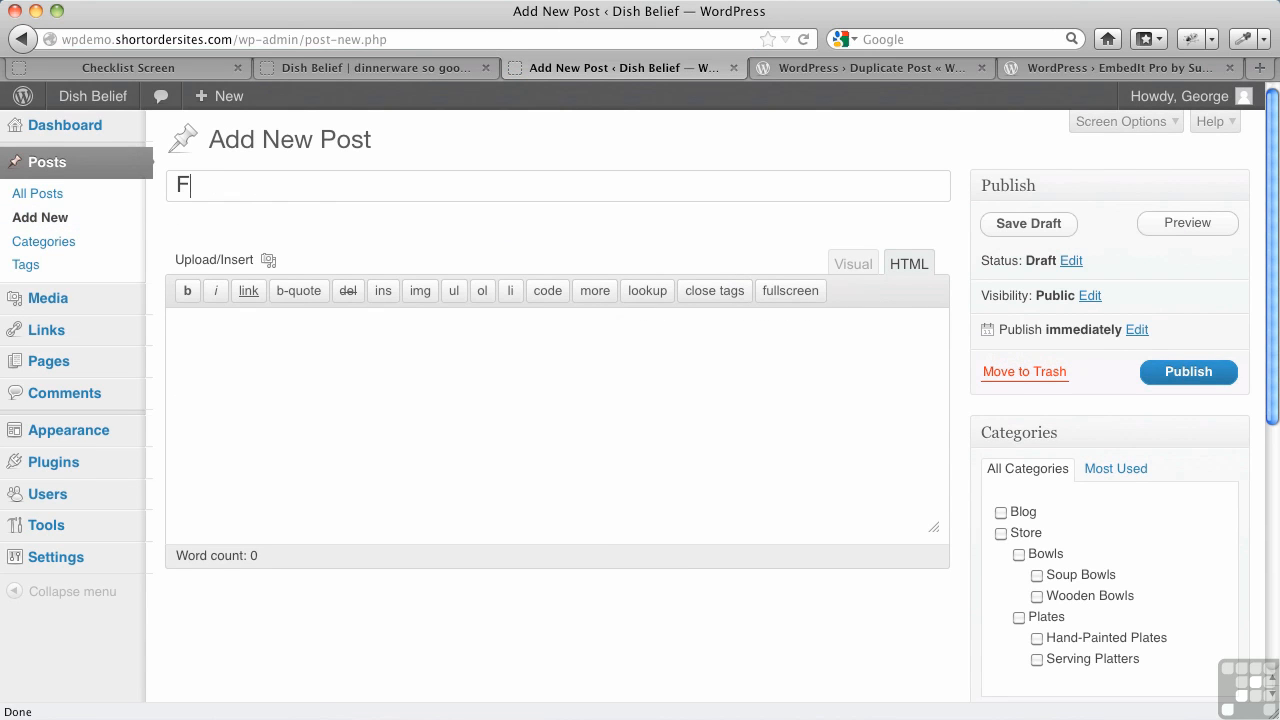
pyautogui.write('all Beauty')
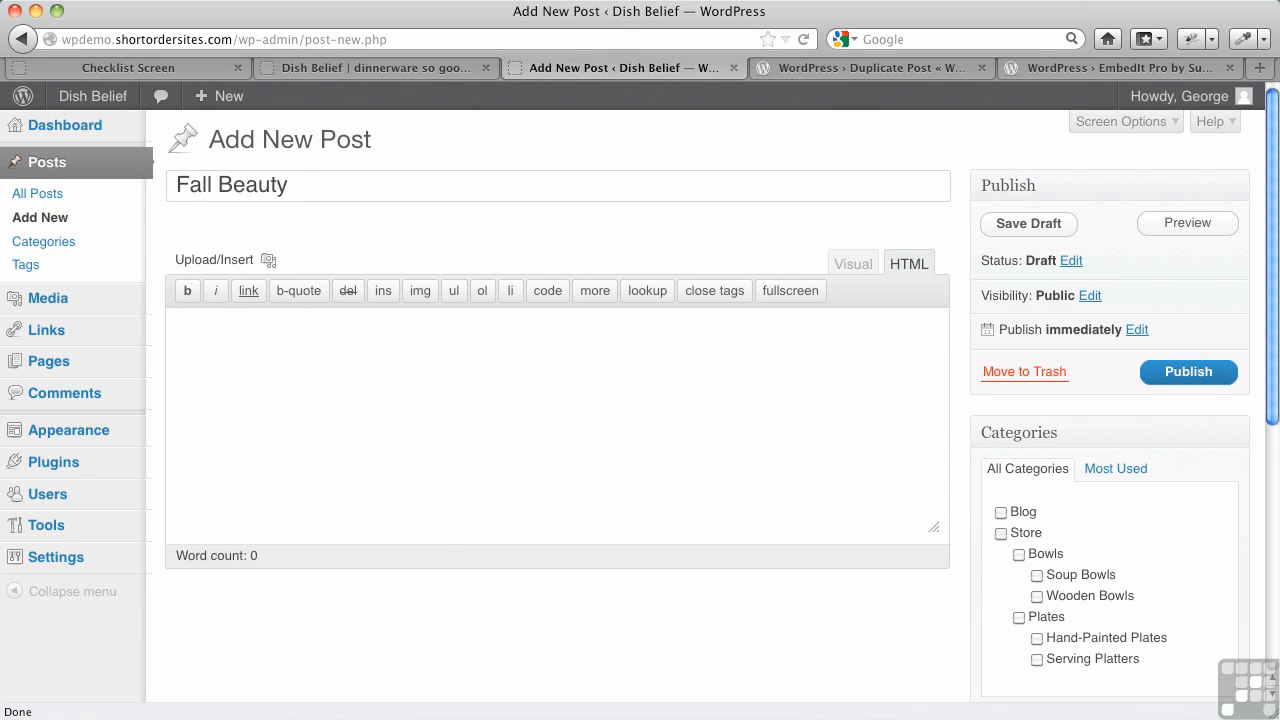
pyautogui.click(269, 386)
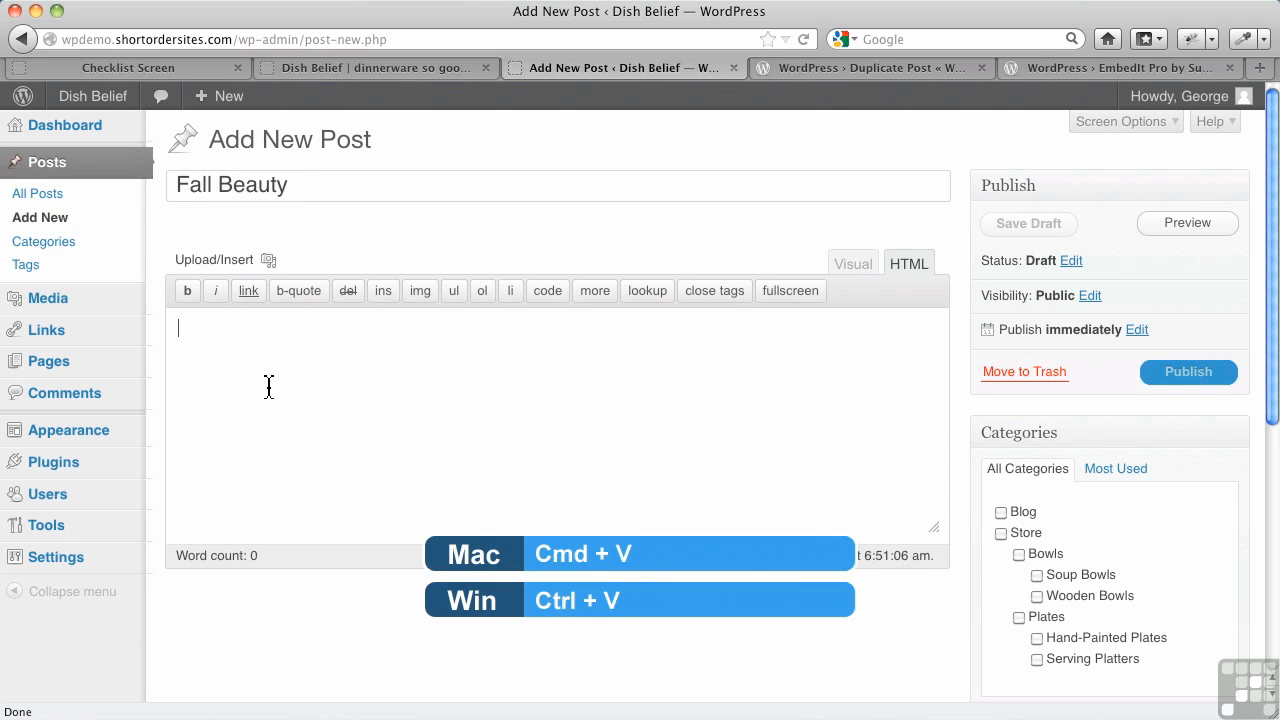
pyautogui.press('super+v')
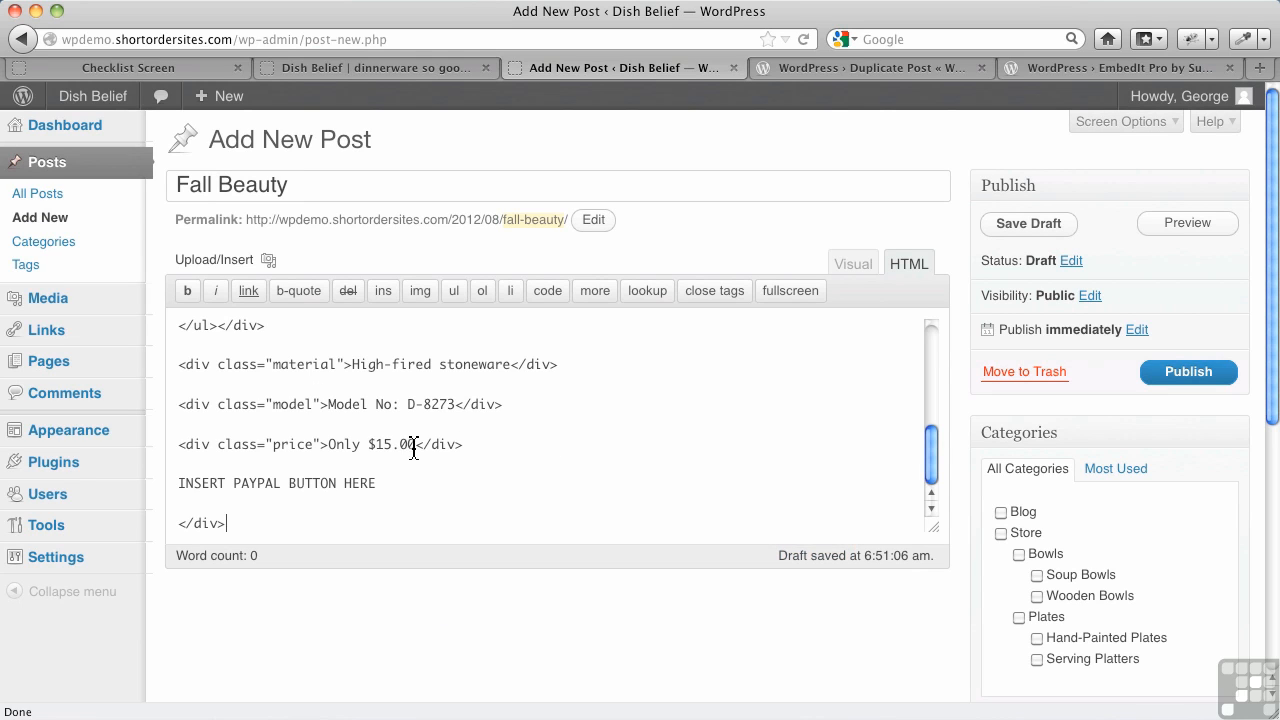
# Change the price in the post's HTML to $20.00 and the model number to D-8169.
pyautogui.moveTo(392, 449); pyautogui.dragTo(379, 447)
pyautogui.write('20')
pyautogui.moveTo(429, 404); pyautogui.dragTo(451, 408)
pyautogui.write('169')
# Cut the blue-stars-on-green-edge-plate img tag out of the opening paragraph of the post's HTML.
pyautogui.scroll(10, 456, 383)
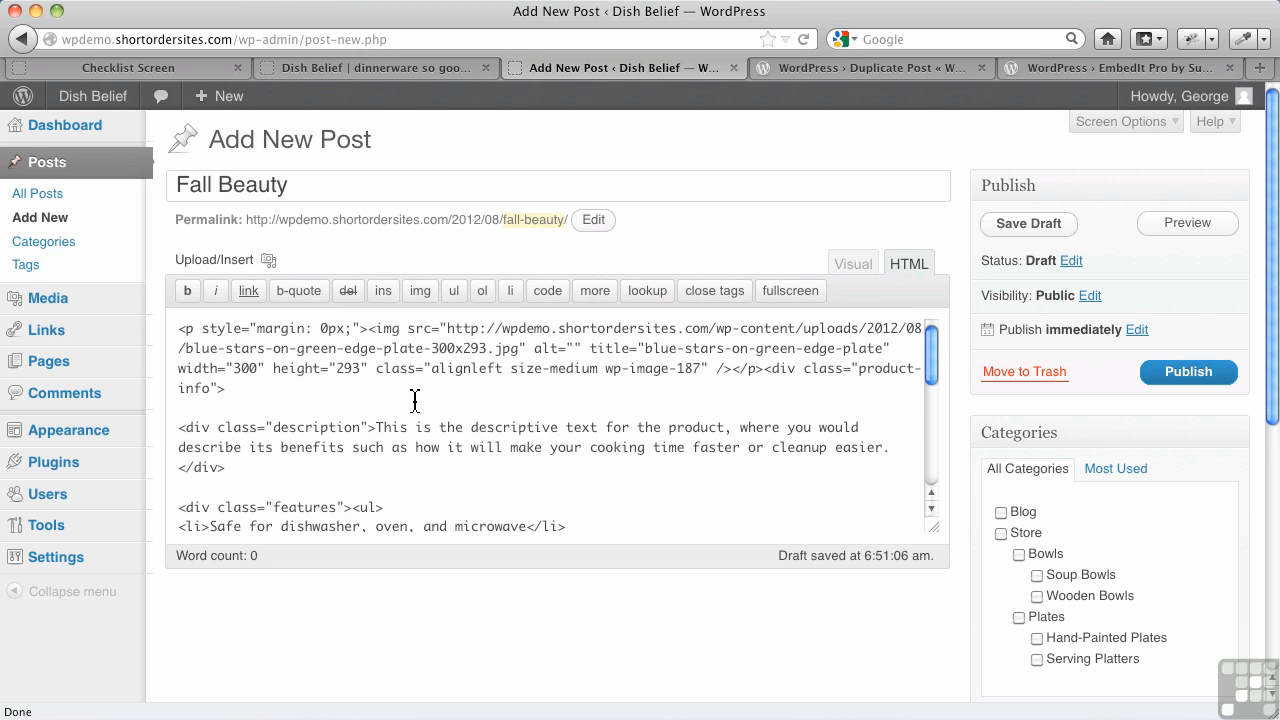
pyautogui.moveTo(368, 329); pyautogui.dragTo(736, 373)
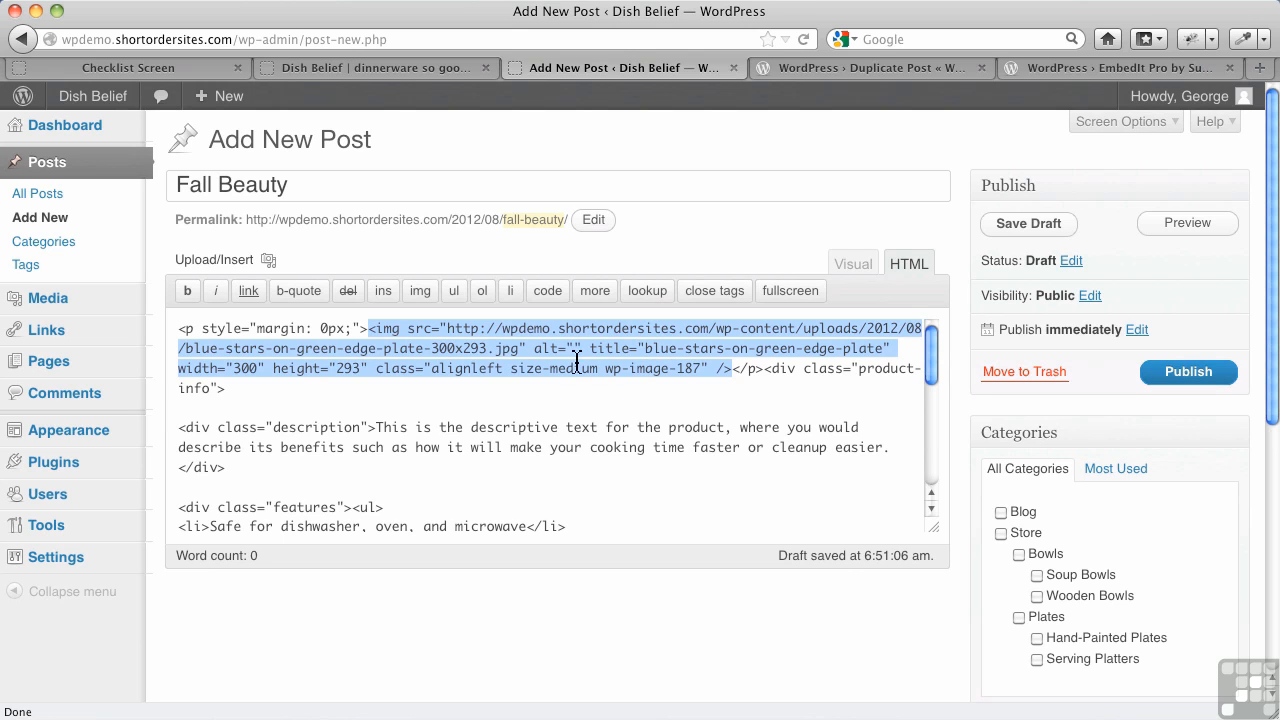
pyautogui.press('super+x')
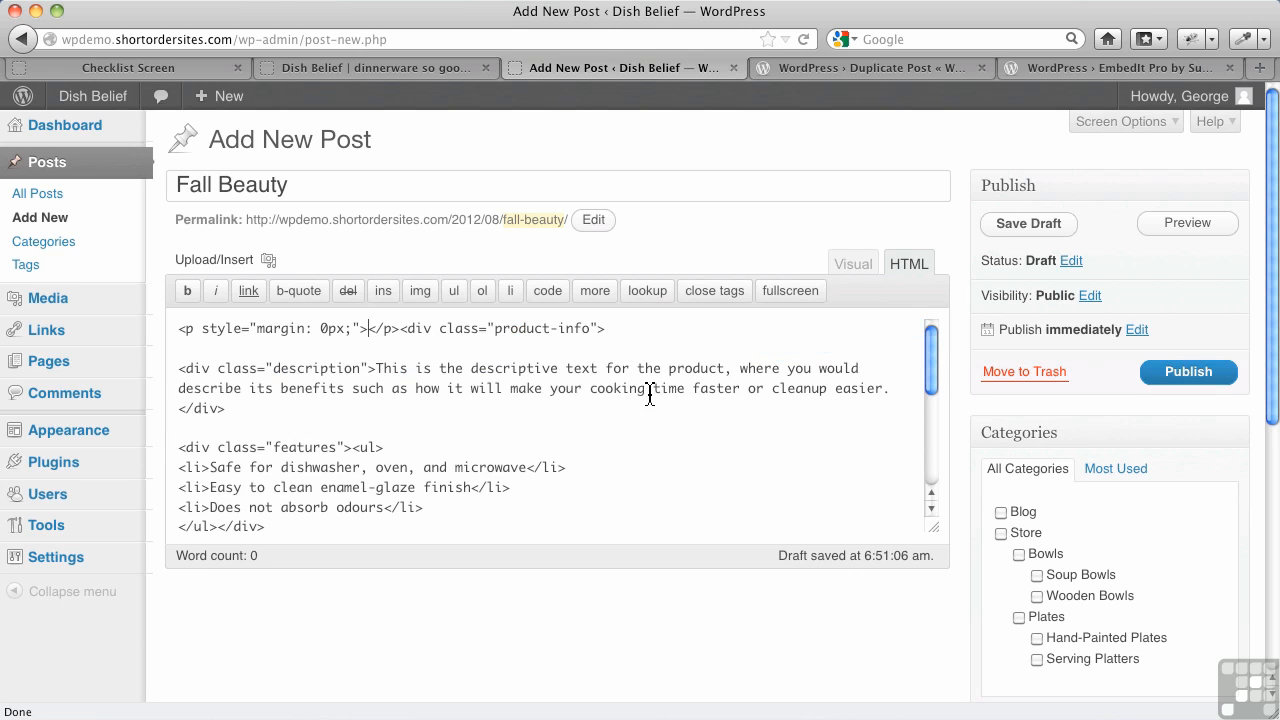
# Upload squared-edge-sandy-brown-center-plate.jpg and insert it in the opening paragraph with no link, left alignment and Medium size.
pyautogui.click(268, 260)
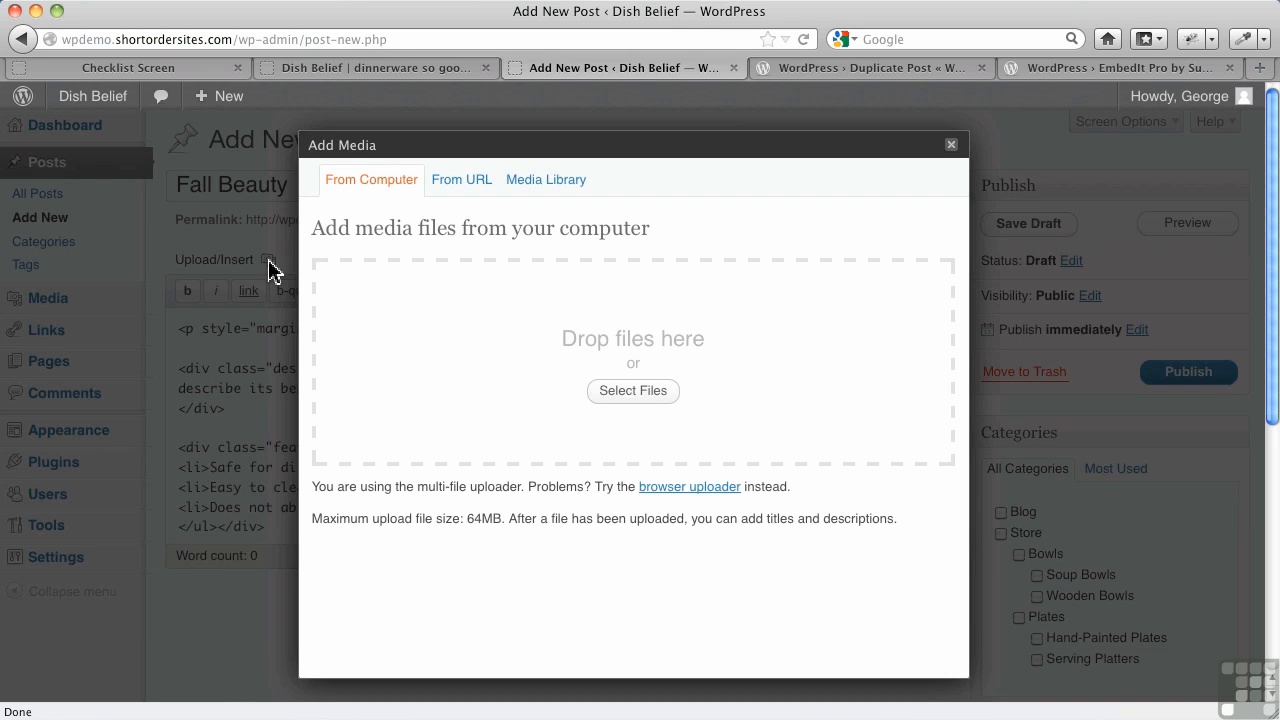
pyautogui.click(628, 392)
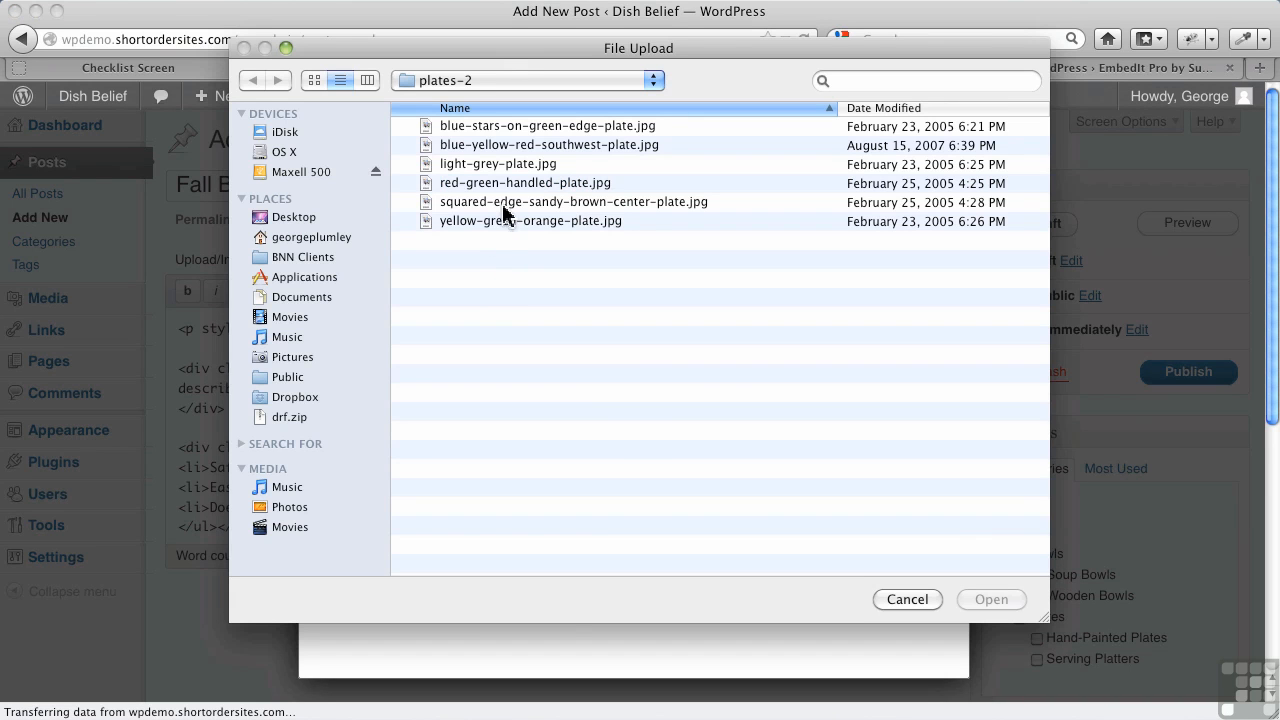
pyautogui.doubleClick(525, 206)
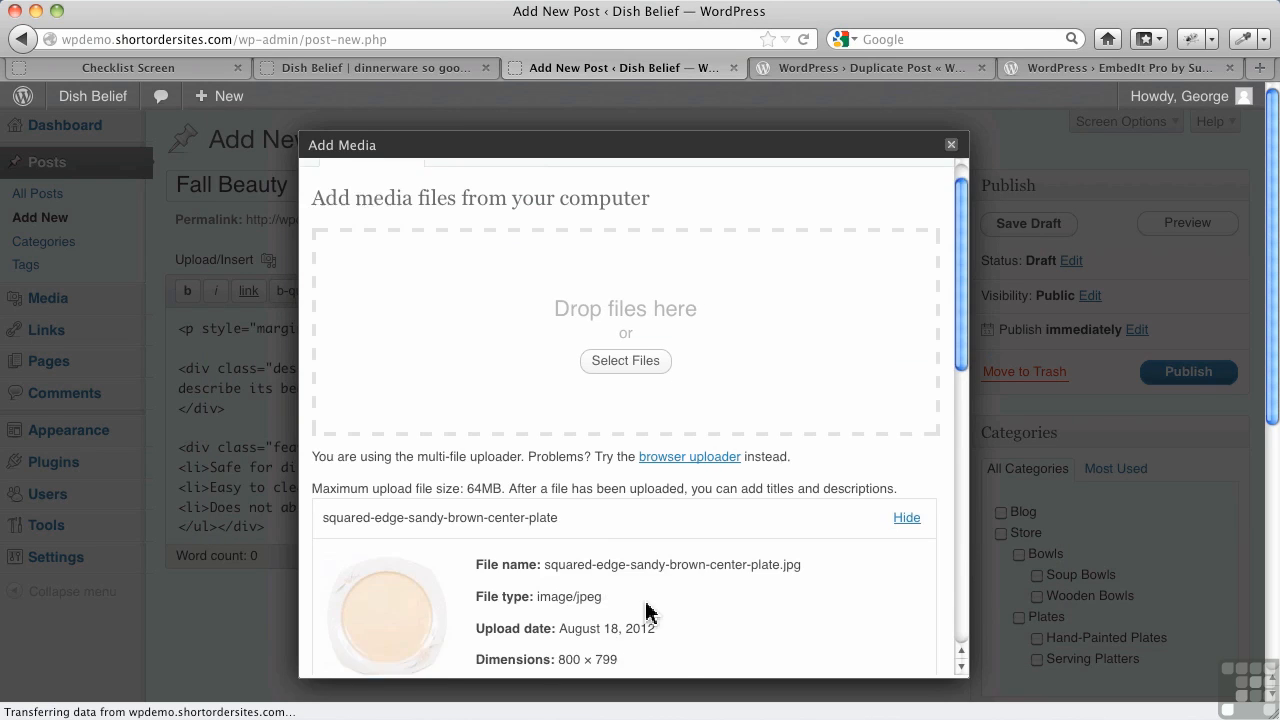
pyautogui.scroll(-5, 645, 608)
pyautogui.scroll(-7, 647, 605)
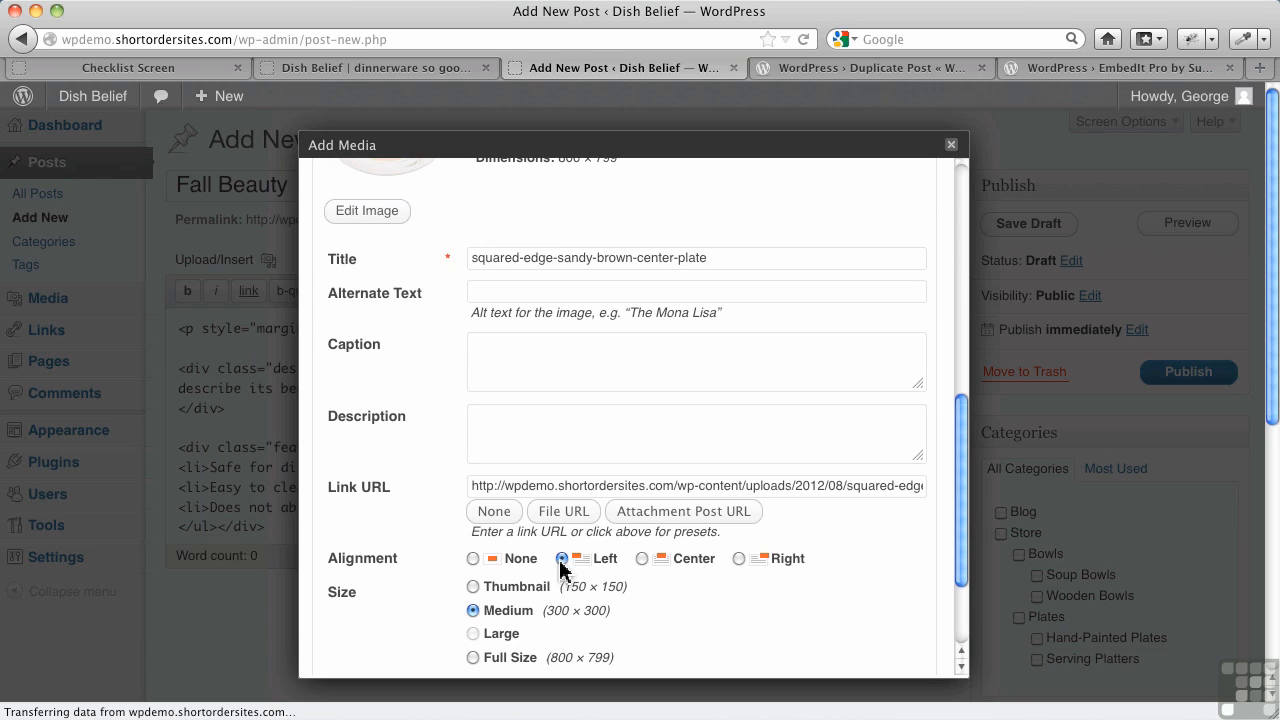
pyautogui.click(497, 511)
pyautogui.scroll(-3, 537, 466)
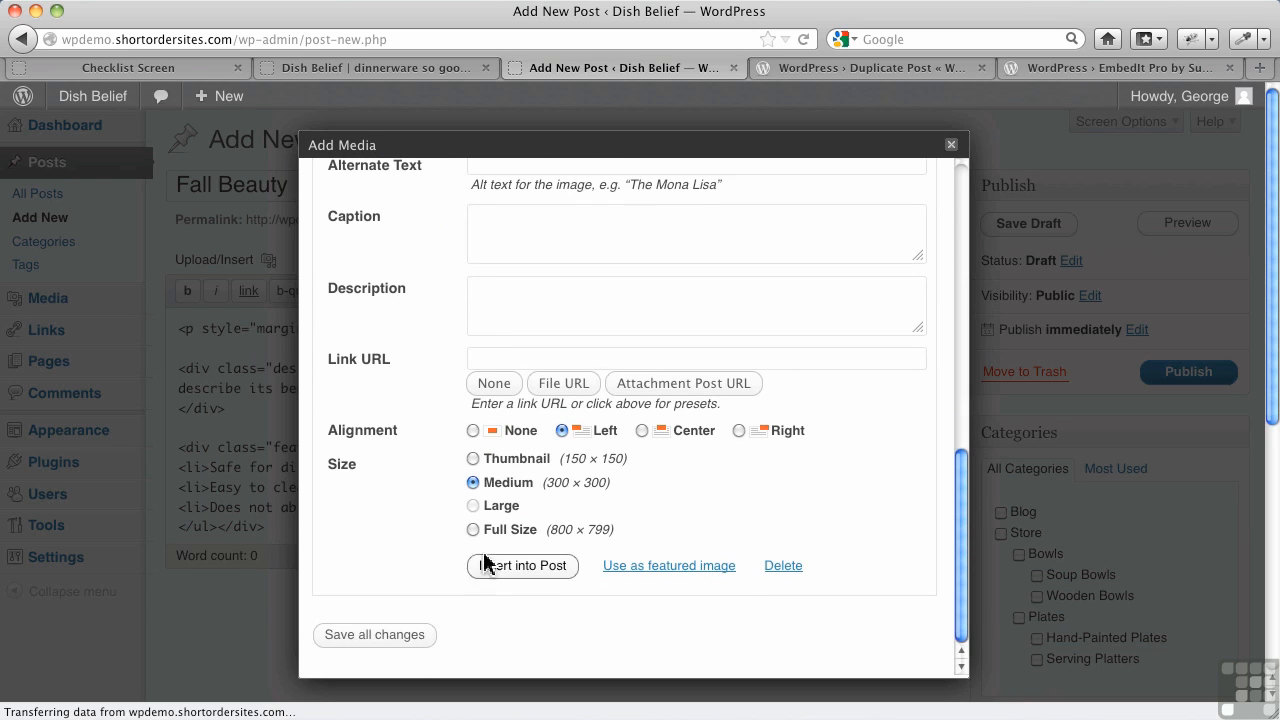
pyautogui.click(515, 566)
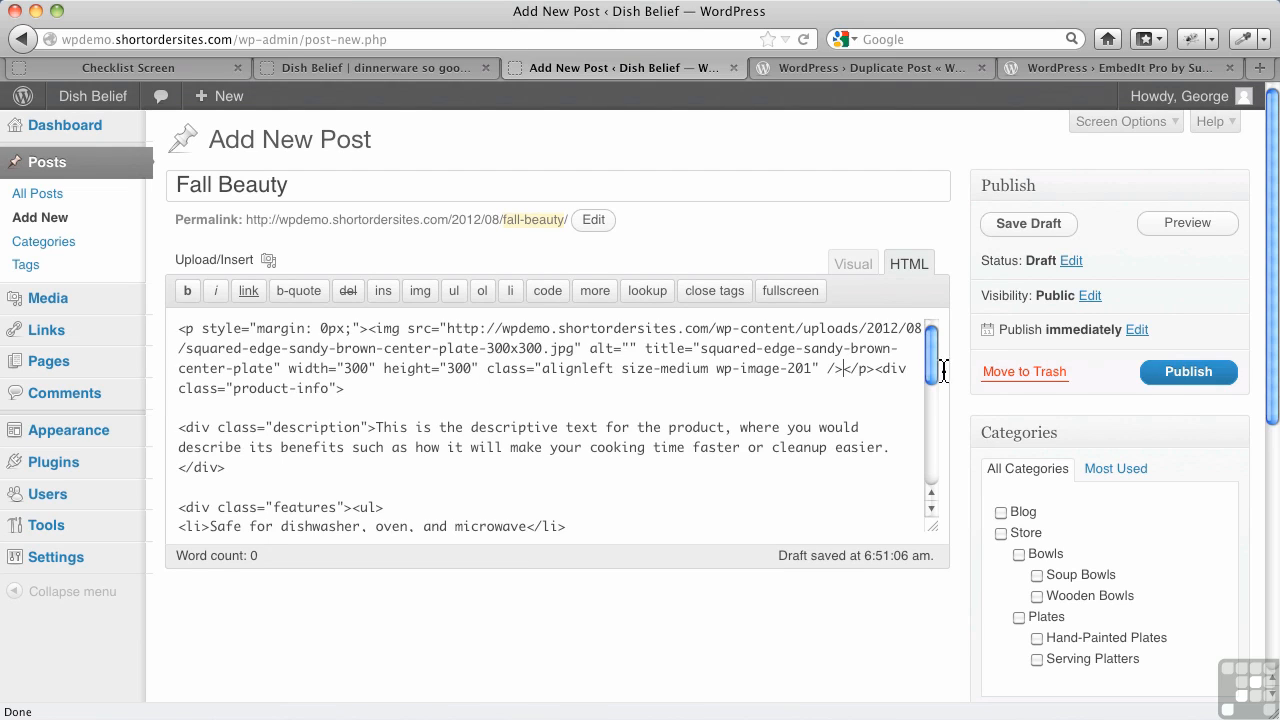
# Assign the post to the Hand-Painted Plates category and publish it.
pyautogui.click(1037, 638)
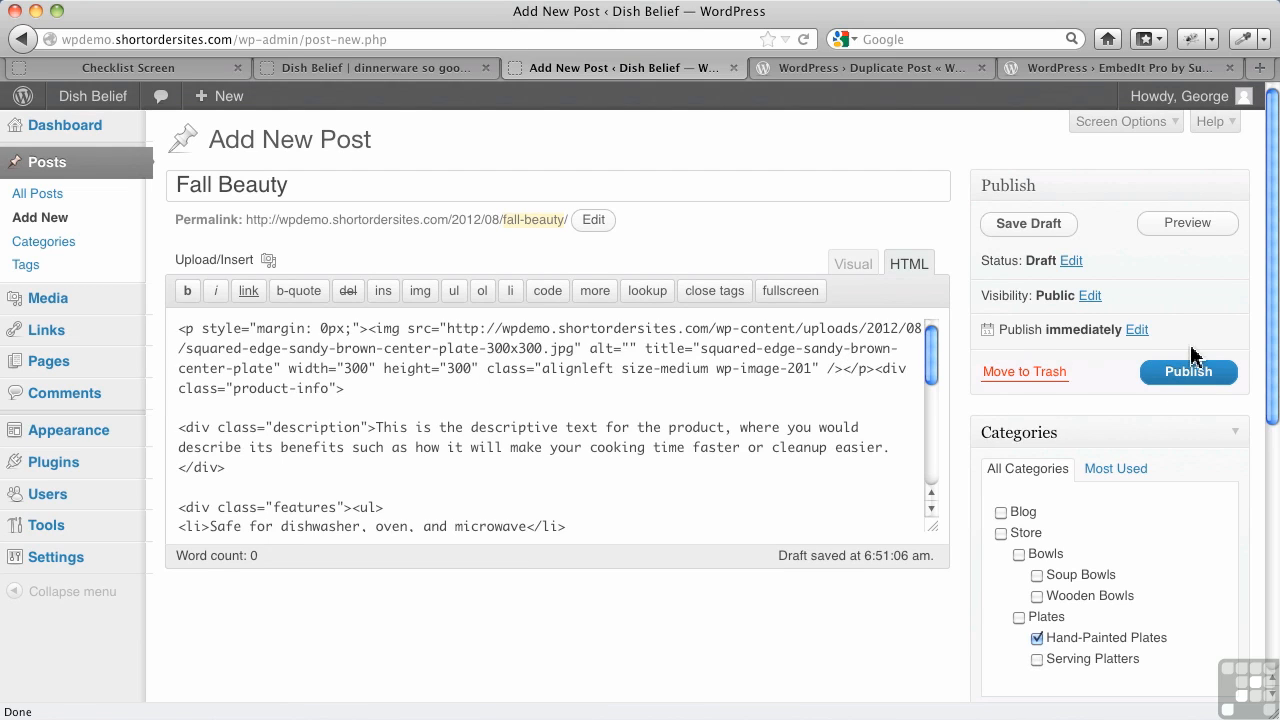
pyautogui.click(1186, 371)
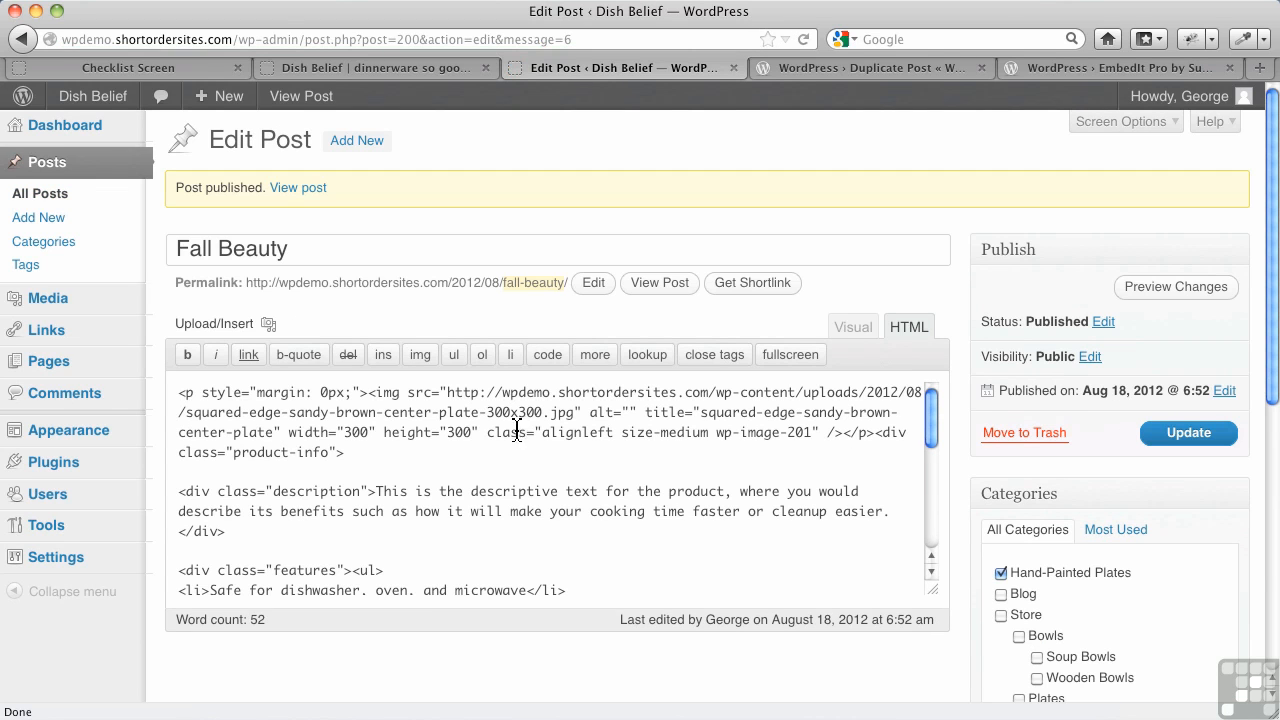
# Reload the Dish Belief home page and check the Fall Beauty post's image, description, model number and price.
pyautogui.click(378, 67)
pyautogui.scroll(5, 314, 210)
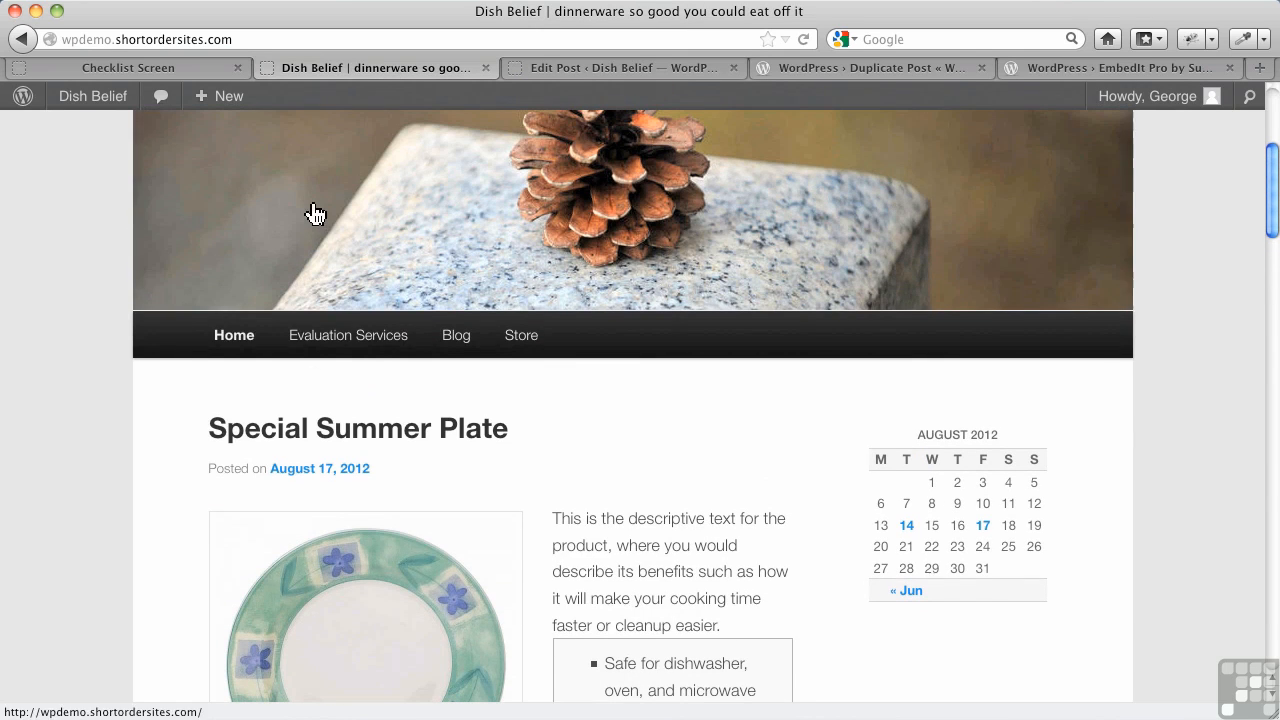
pyautogui.click(280, 352)
pyautogui.scroll(-2, 356, 409)
pyautogui.click(249, 398)
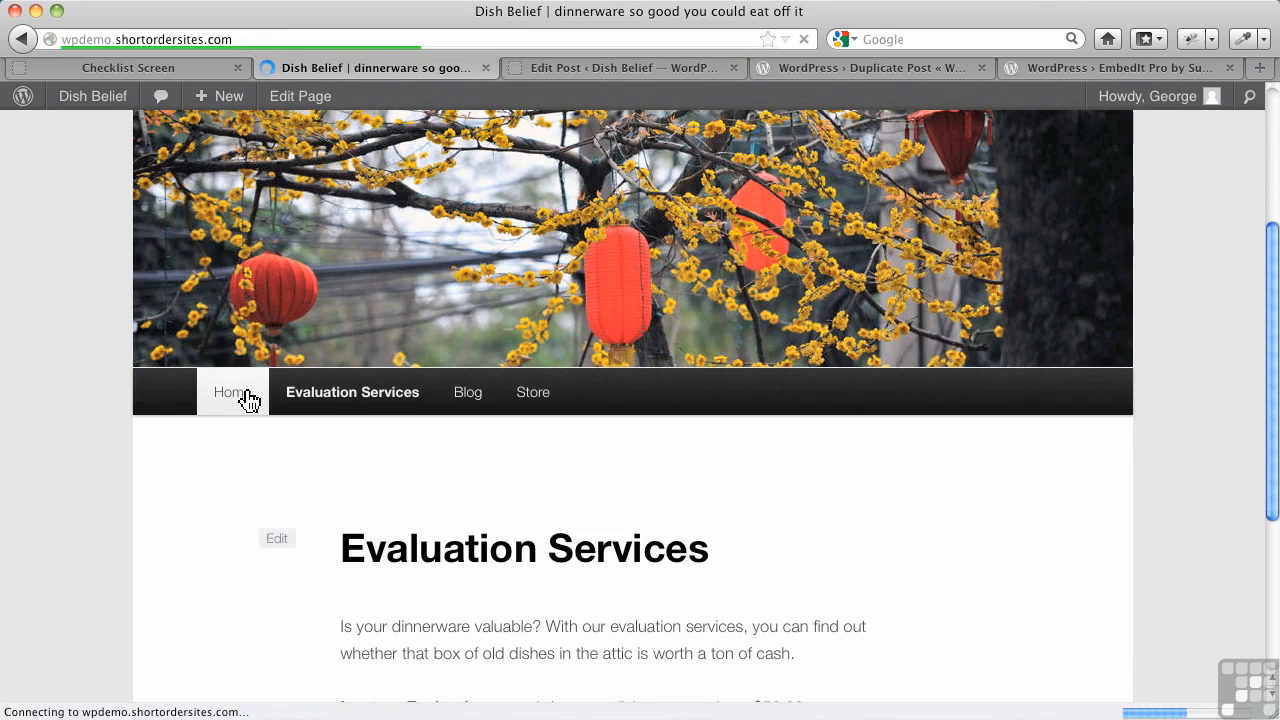
pyautogui.scroll(-10, 295, 487)
pyautogui.scroll(3, 323, 429)
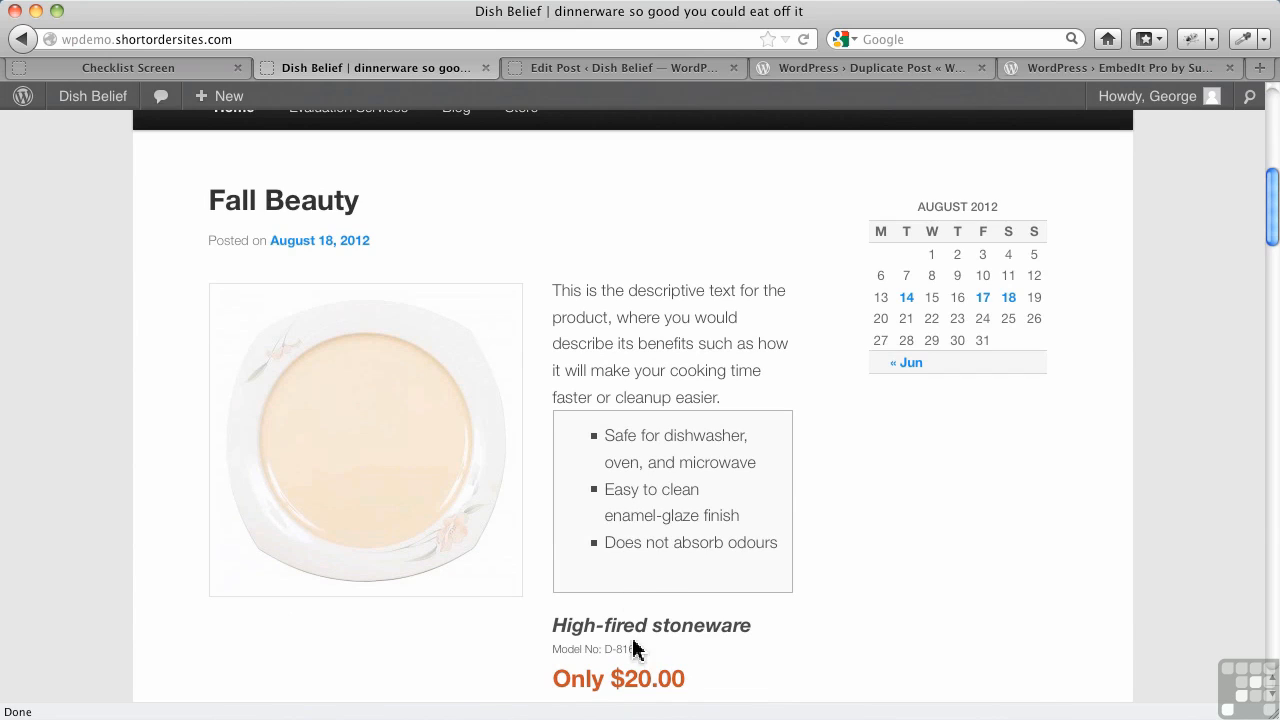
pyautogui.scroll(-3, 629, 580)
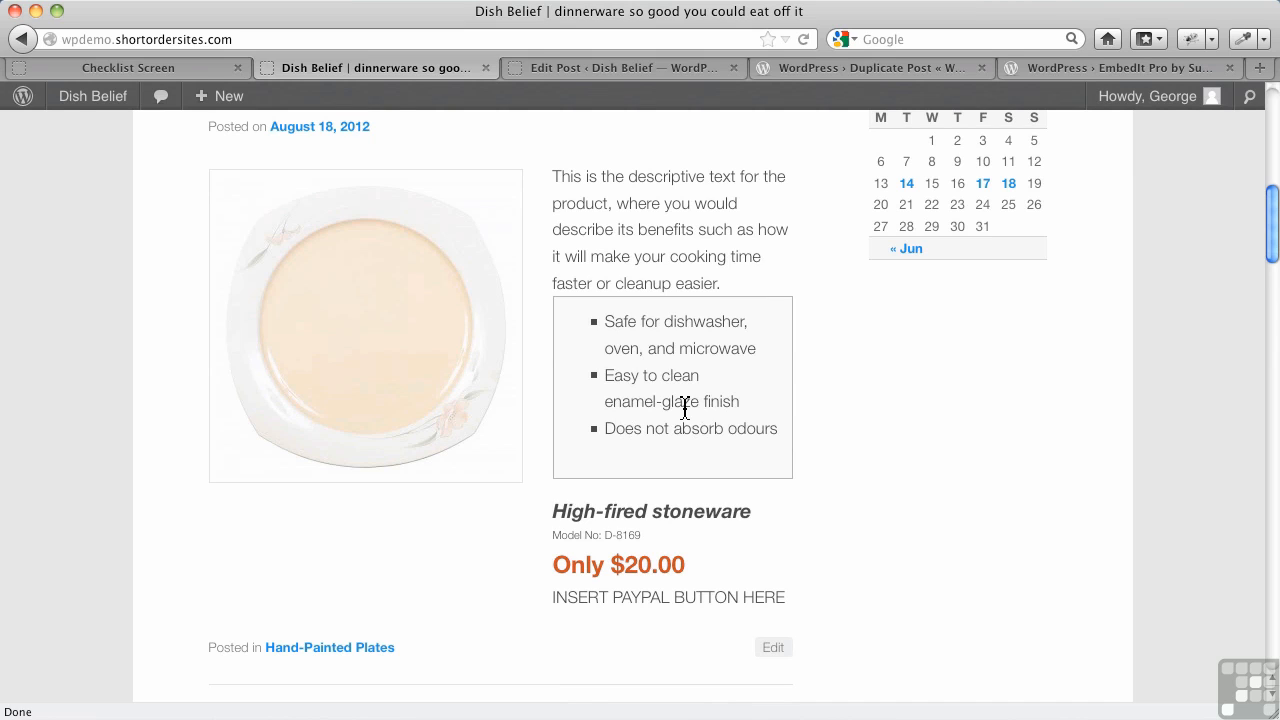
# Review the Fall Beauty post's HTML in the editor and bring up the Duplicate Post plugin page.
pyautogui.click(620, 68)
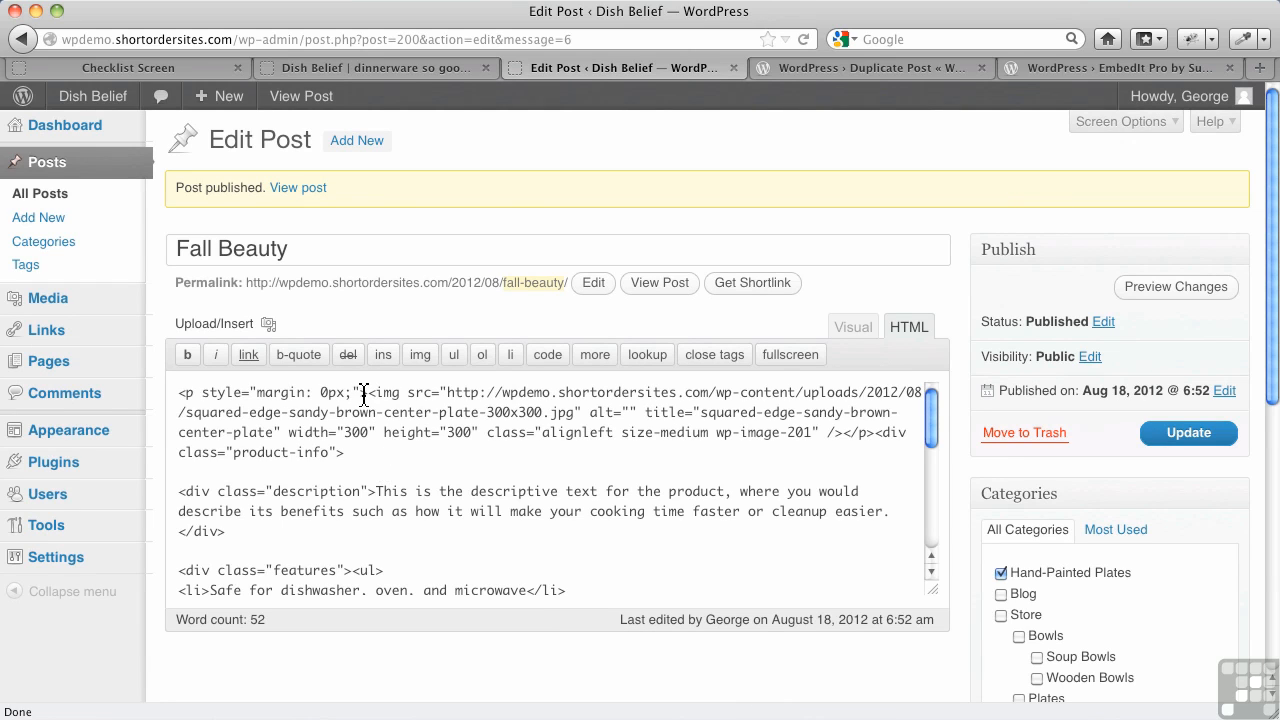
pyautogui.scroll(-3, 454, 479)
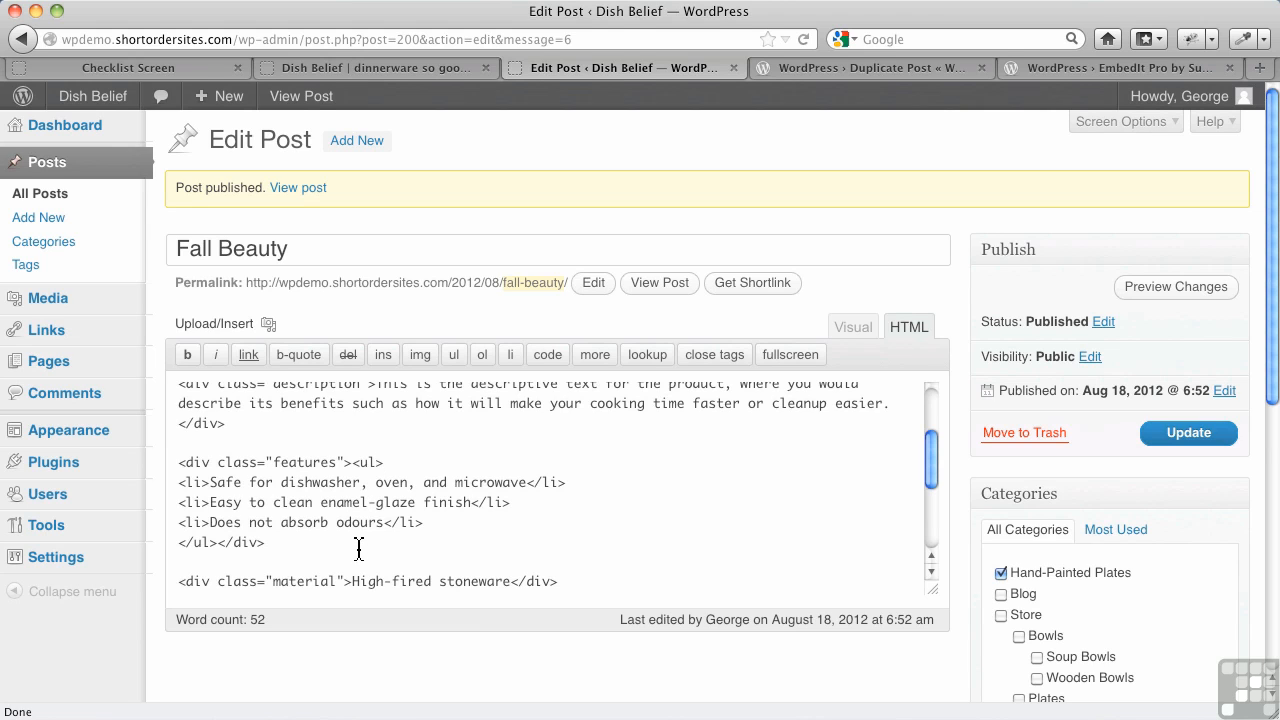
pyautogui.scroll(-1, 346, 577)
pyautogui.scroll(-3, 346, 577)
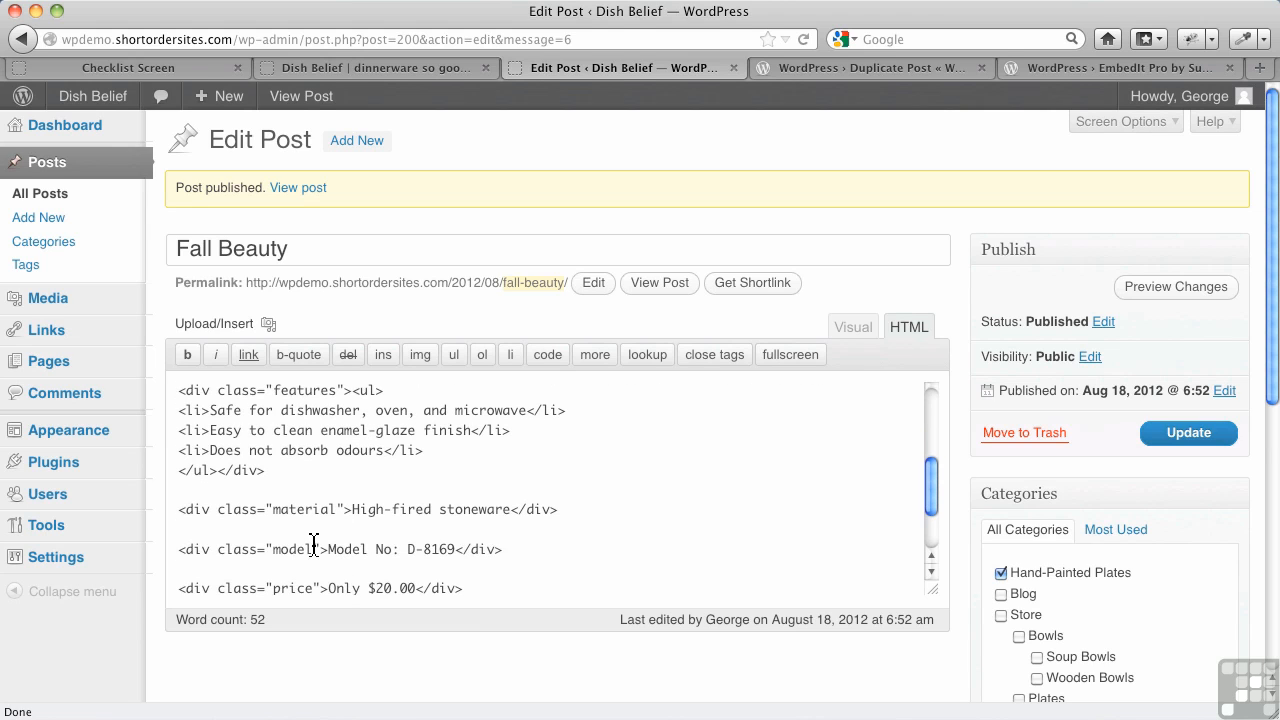
pyautogui.scroll(-1, 386, 537)
pyautogui.scroll(-1, 386, 537)
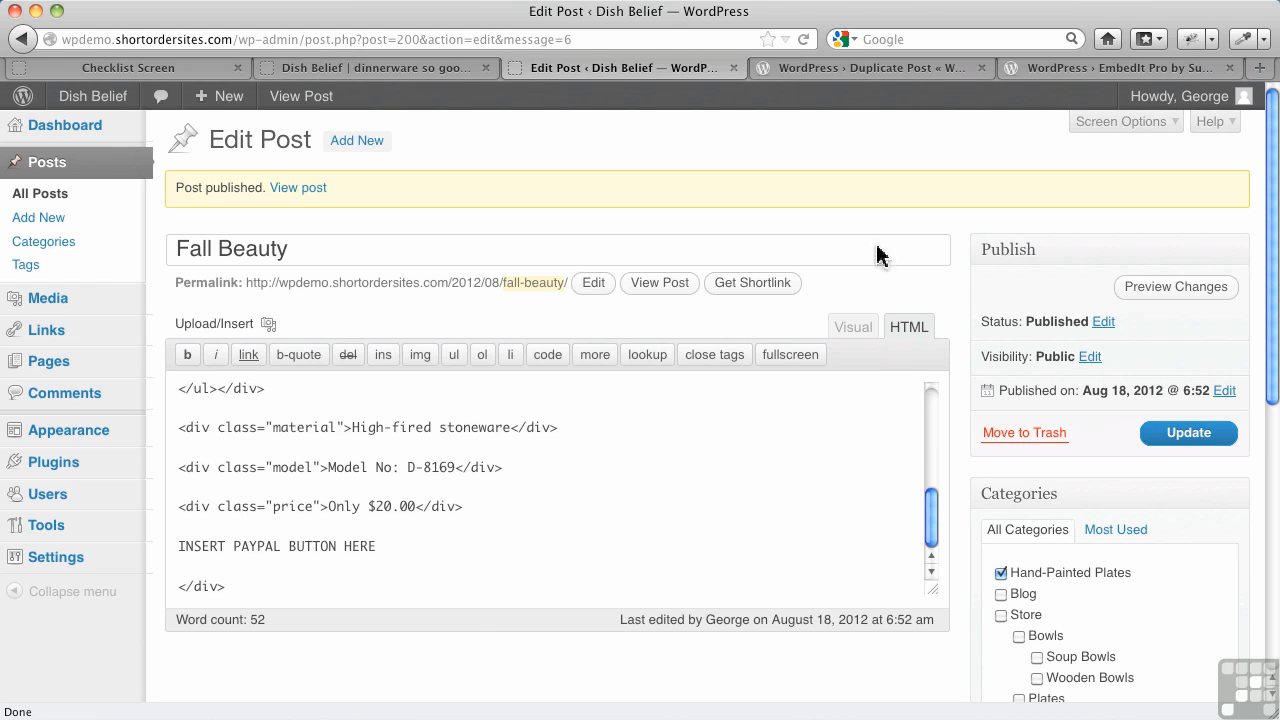
pyautogui.click(866, 76)
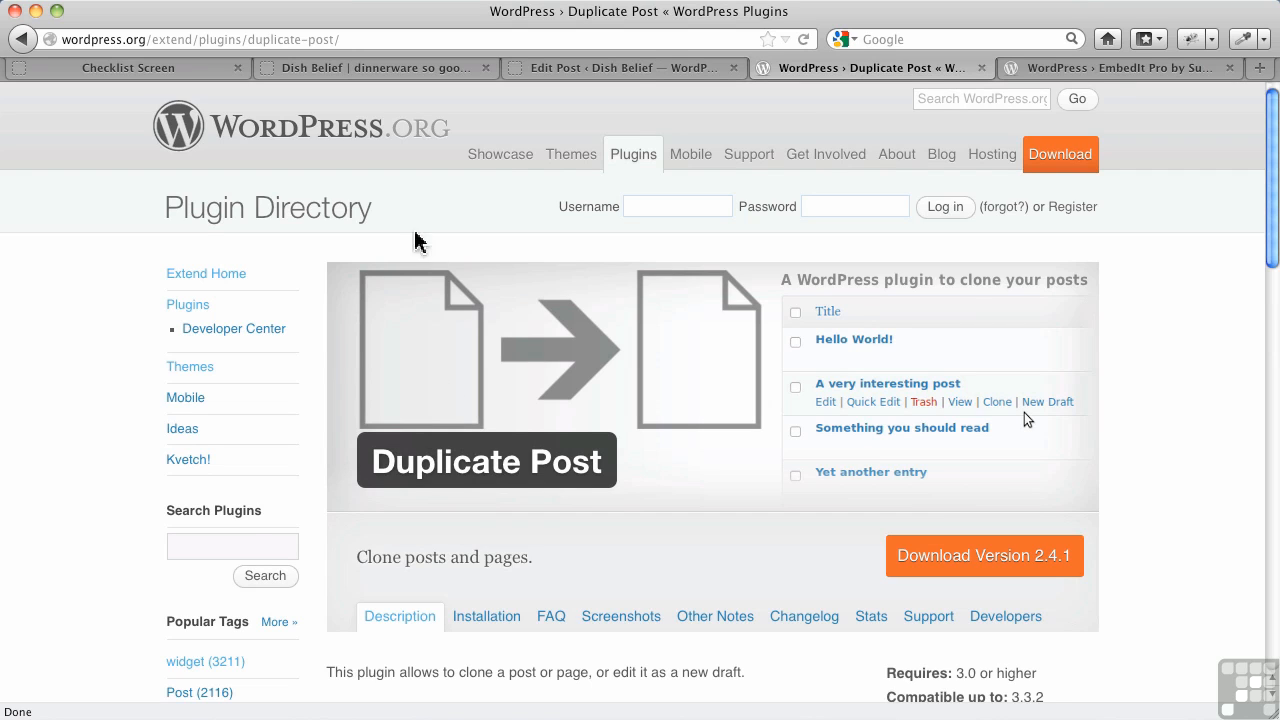
# Return to the Fall Beauty post editor and turn on the Custom Fields box in the screen options.
pyautogui.click(640, 72)
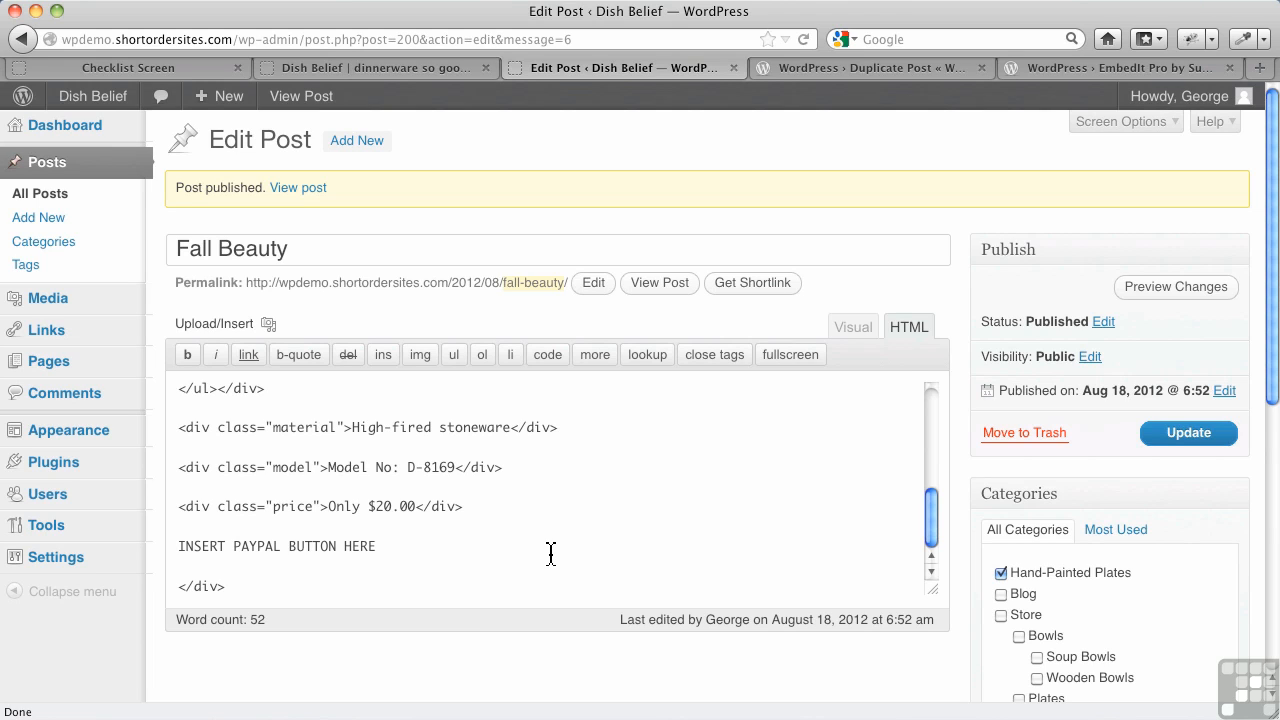
pyautogui.click(1096, 132)
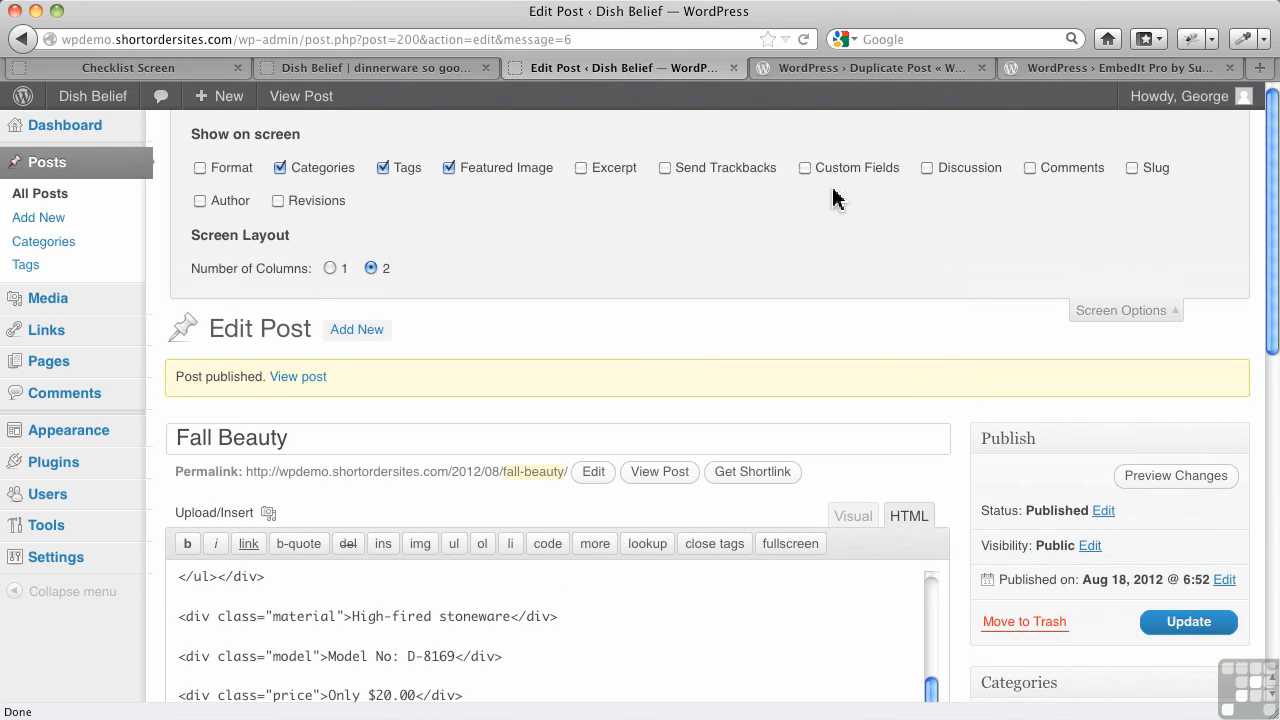
pyautogui.click(804, 171)
pyautogui.click(1147, 318)
# Examine the Name and Value fields for adding a new custom field to the post.
pyautogui.scroll(-4, 754, 451)
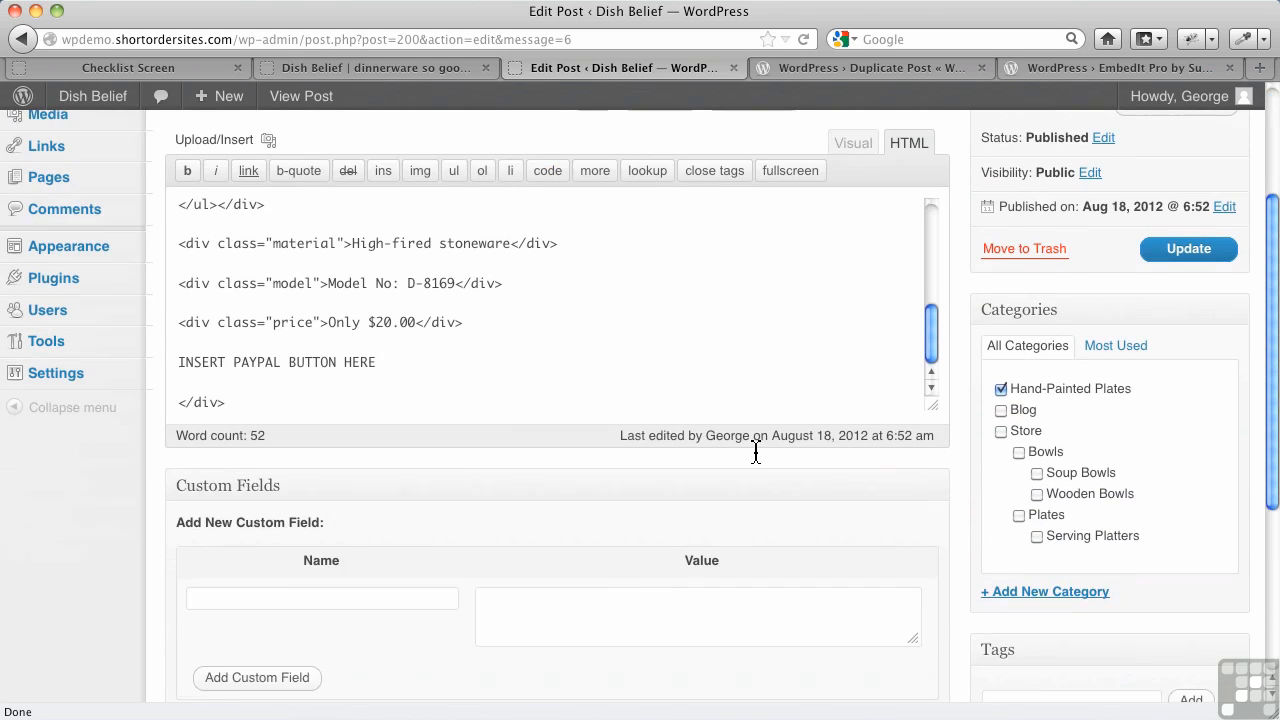
pyautogui.scroll(-3, 754, 456)
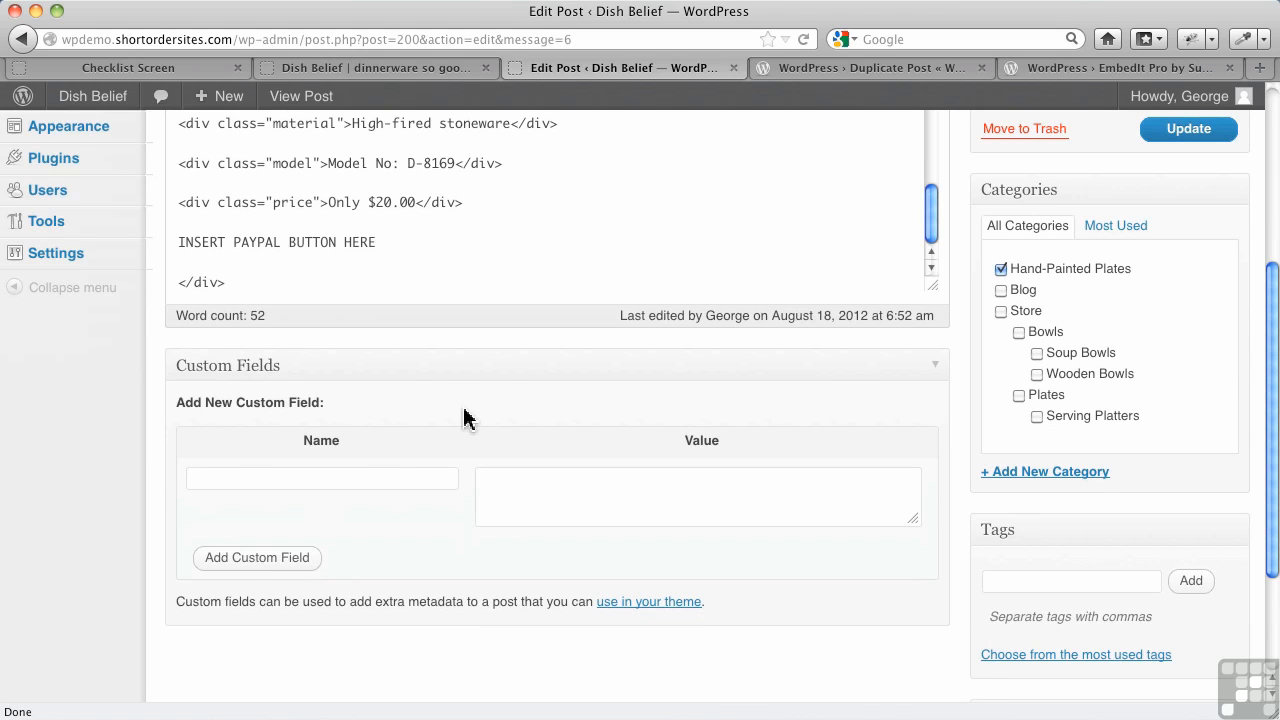
pyautogui.click(333, 477)
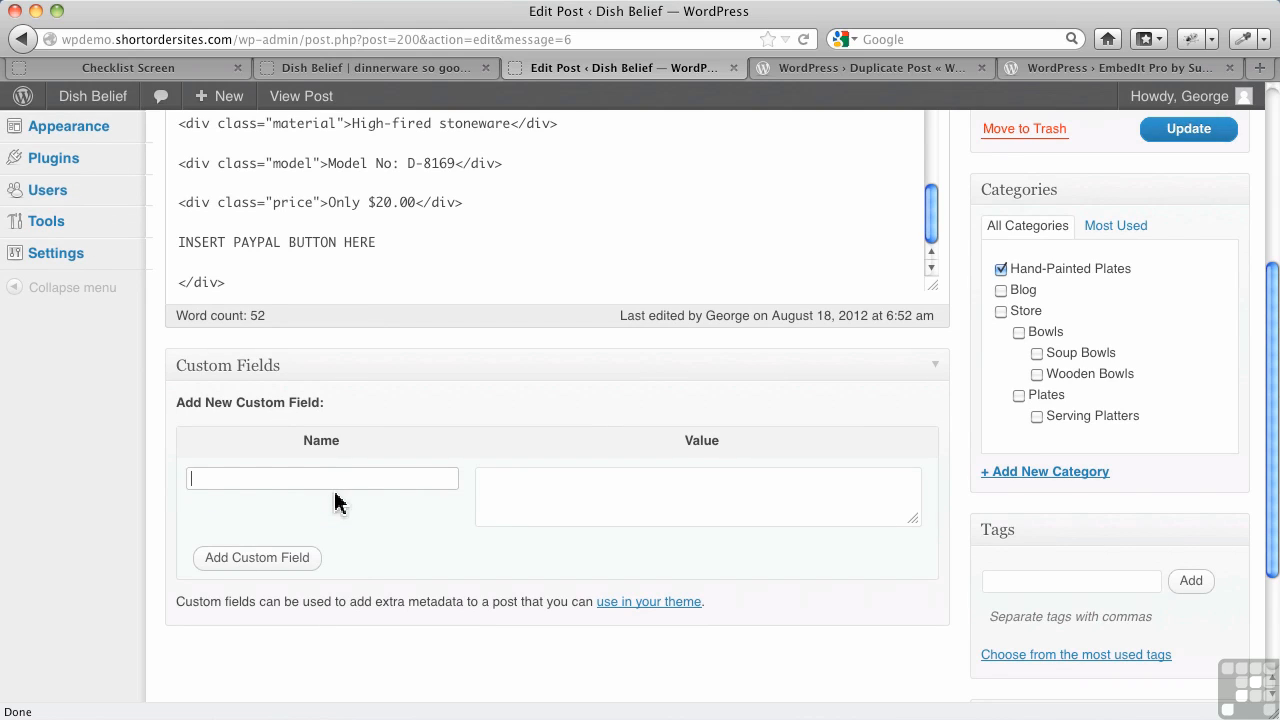
pyautogui.click(526, 502)
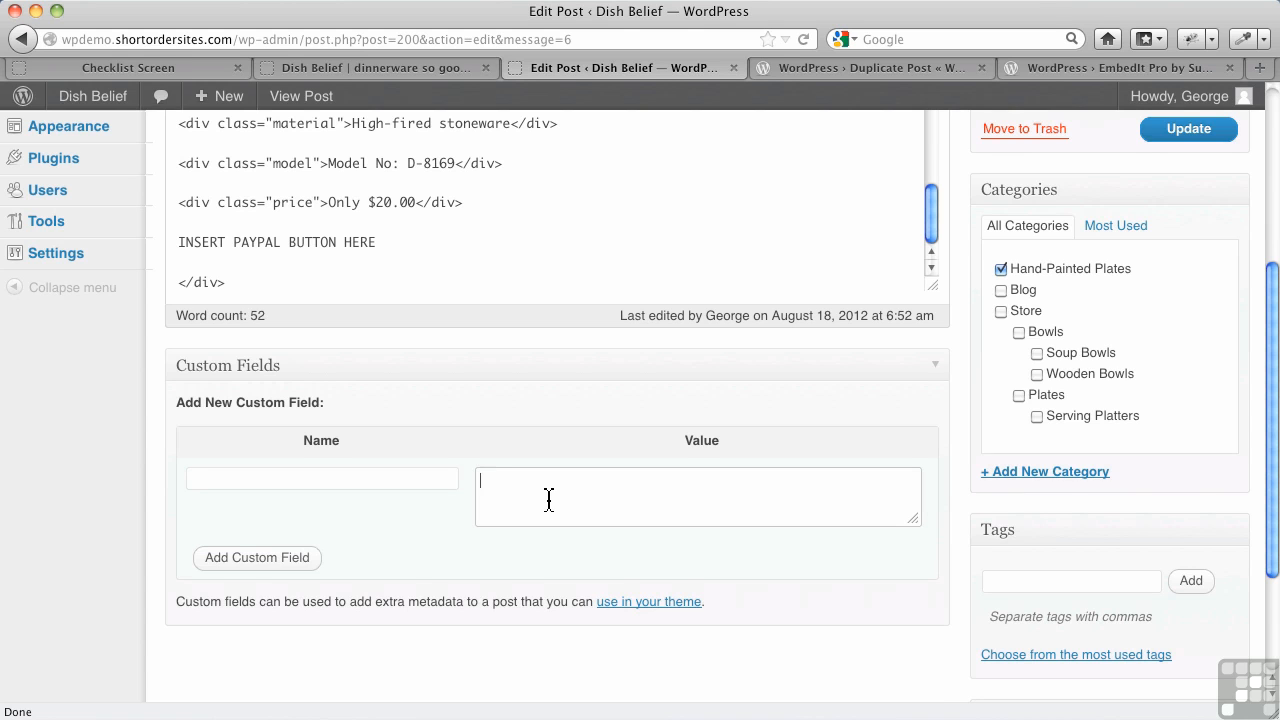
pyautogui.scroll(5, 549, 500)
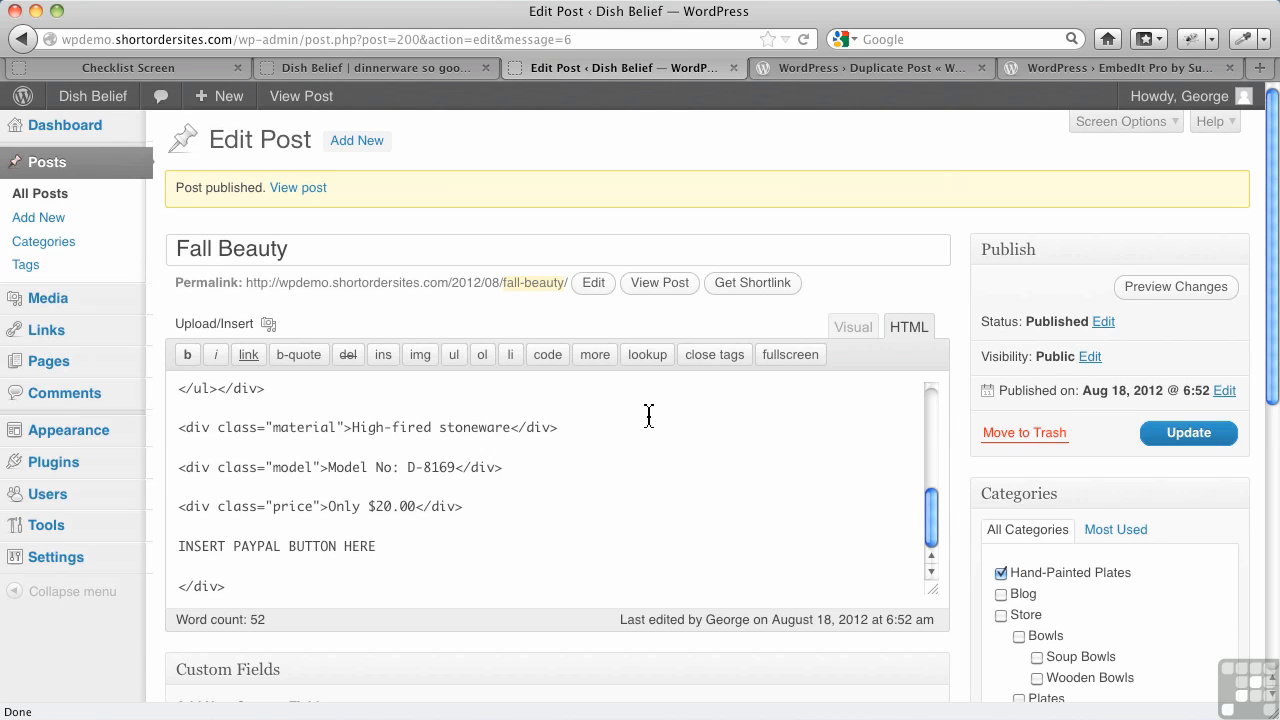
# Look at the EmbedIt Pro plugin page and return to the Custom Fields section of the Fall Beauty post.
pyautogui.click(1055, 69)
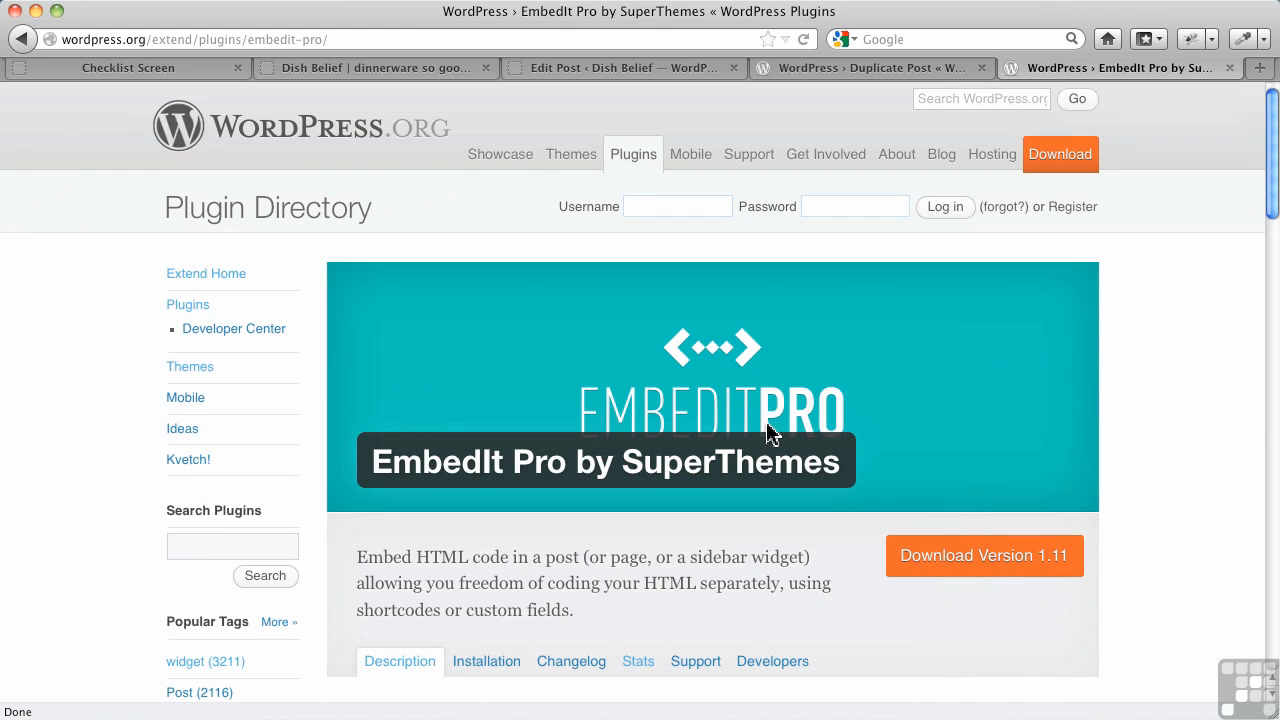
pyautogui.click(575, 70)
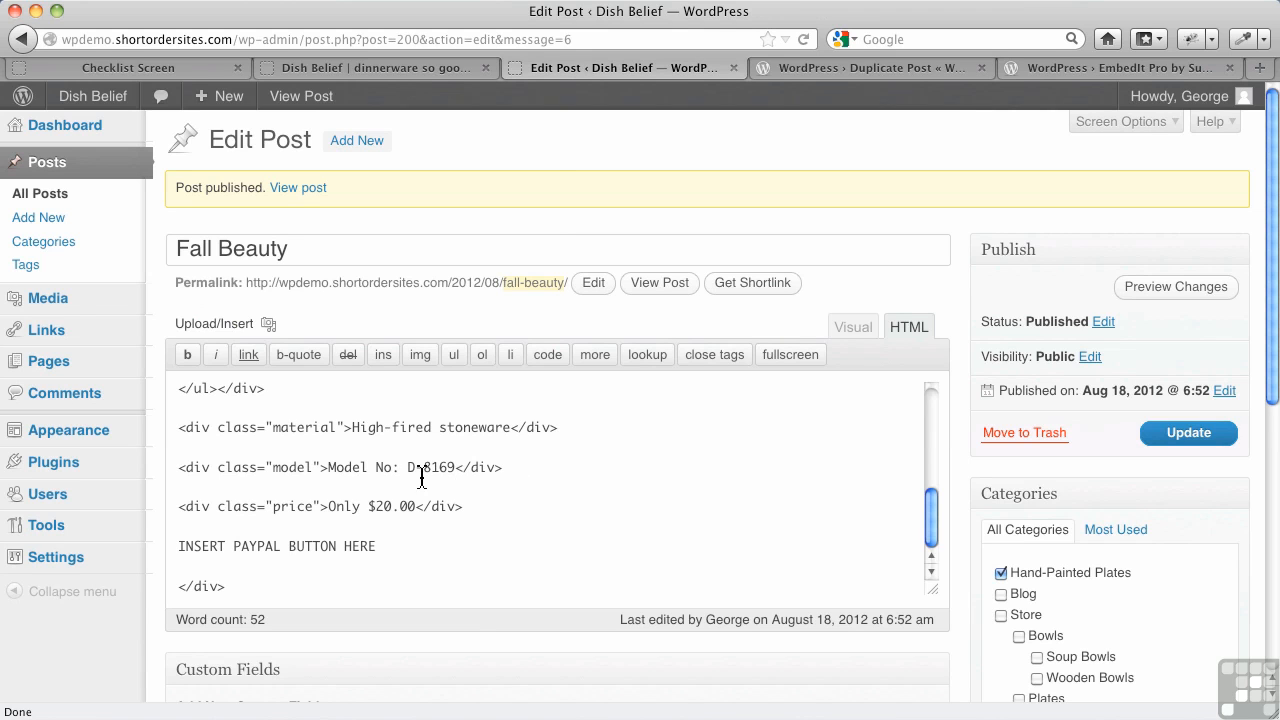
pyautogui.scroll(-5, 535, 488)
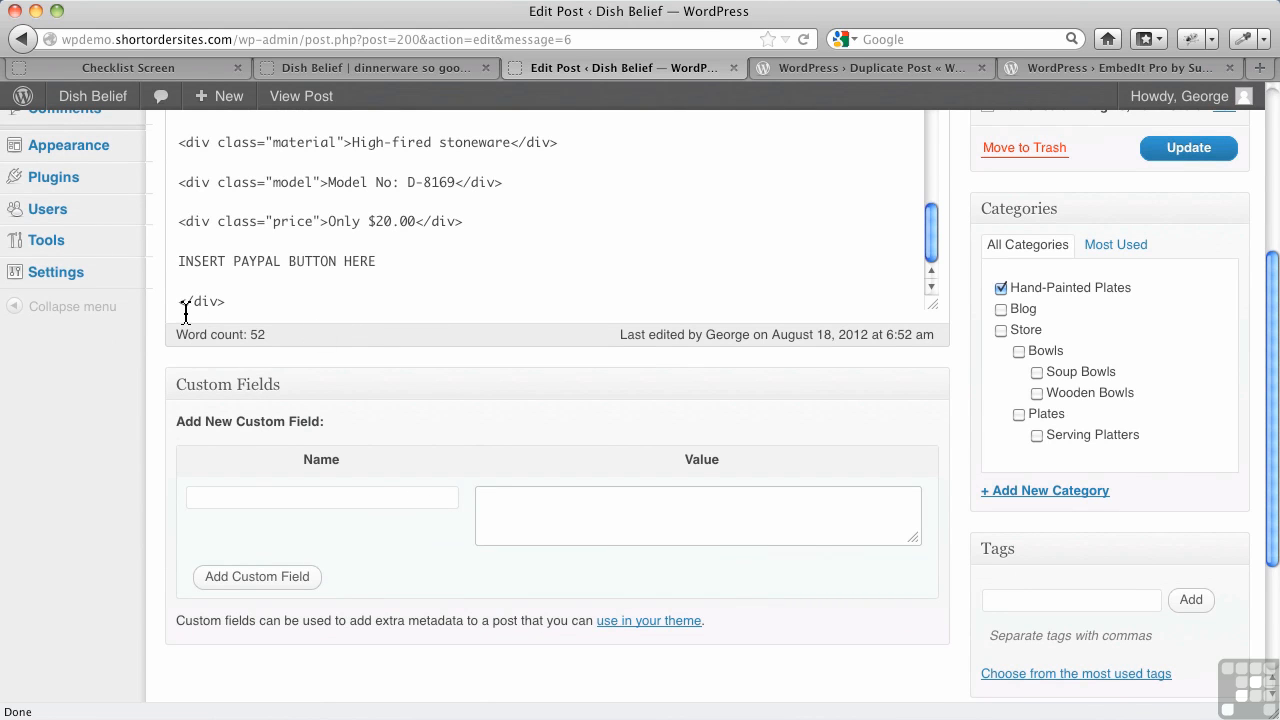
# Open the page for adding new plugins and search the plugin directory for "embedit".
pyautogui.scroll(3, 186, 300)
pyautogui.moveTo(118, 190)
pyautogui.click(177, 204)
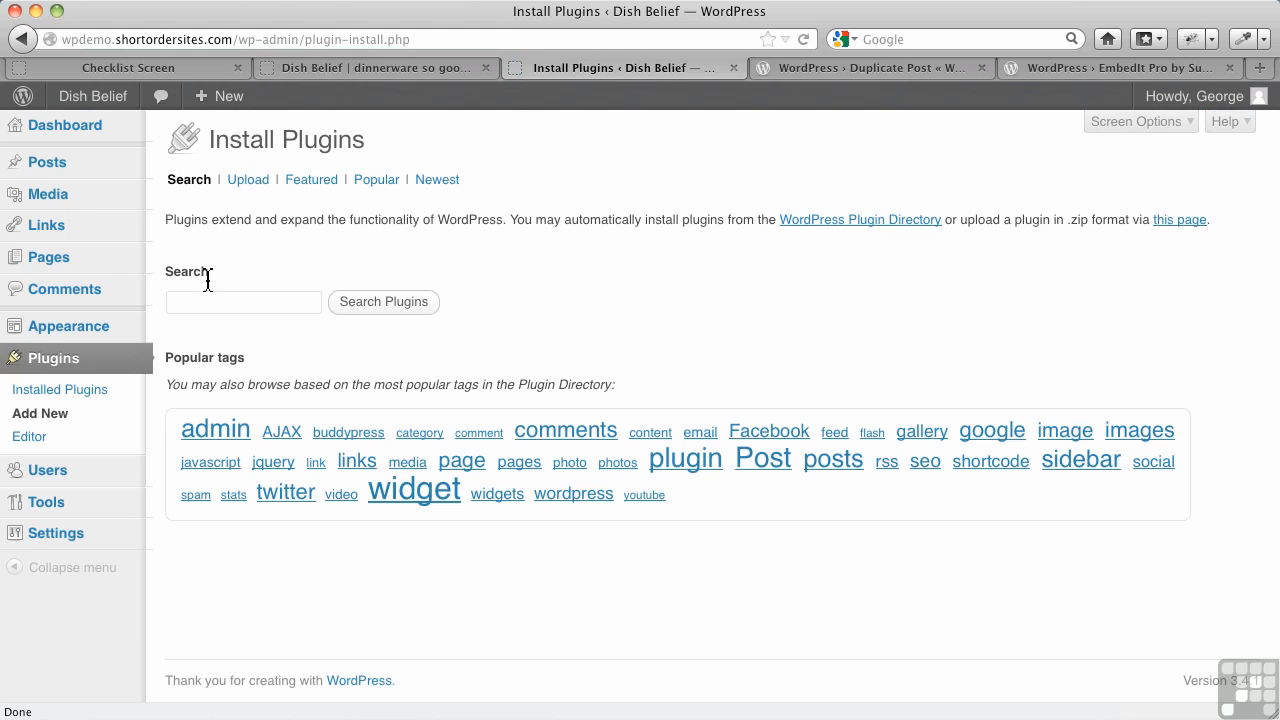
pyautogui.click(198, 312)
pyautogui.write('embed')
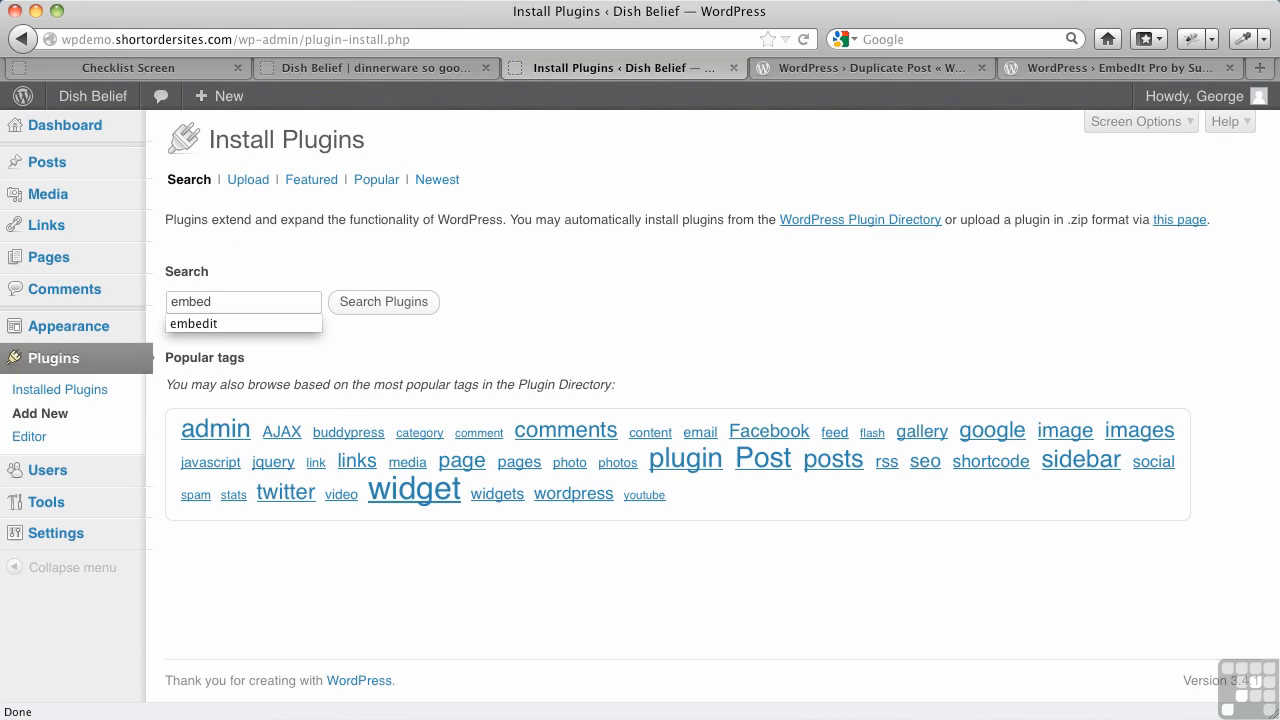
pyautogui.press('Down')
pyautogui.press('Tab')
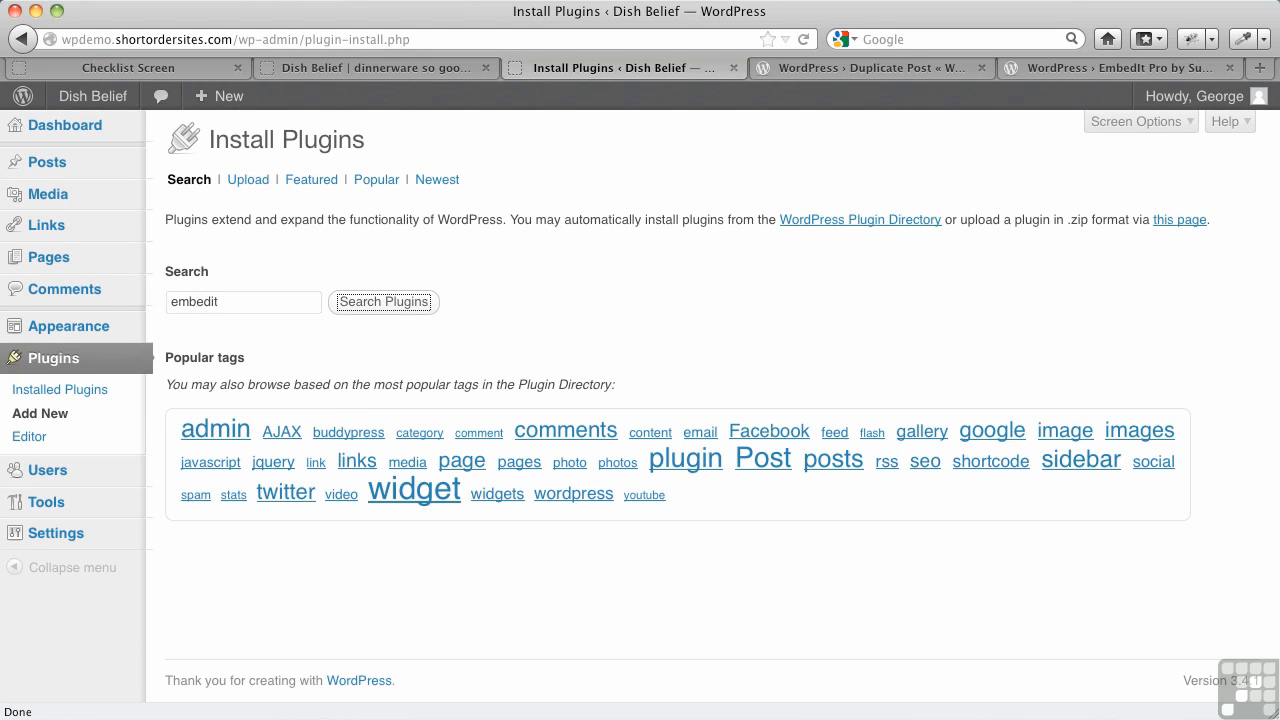
pyautogui.press('Return')
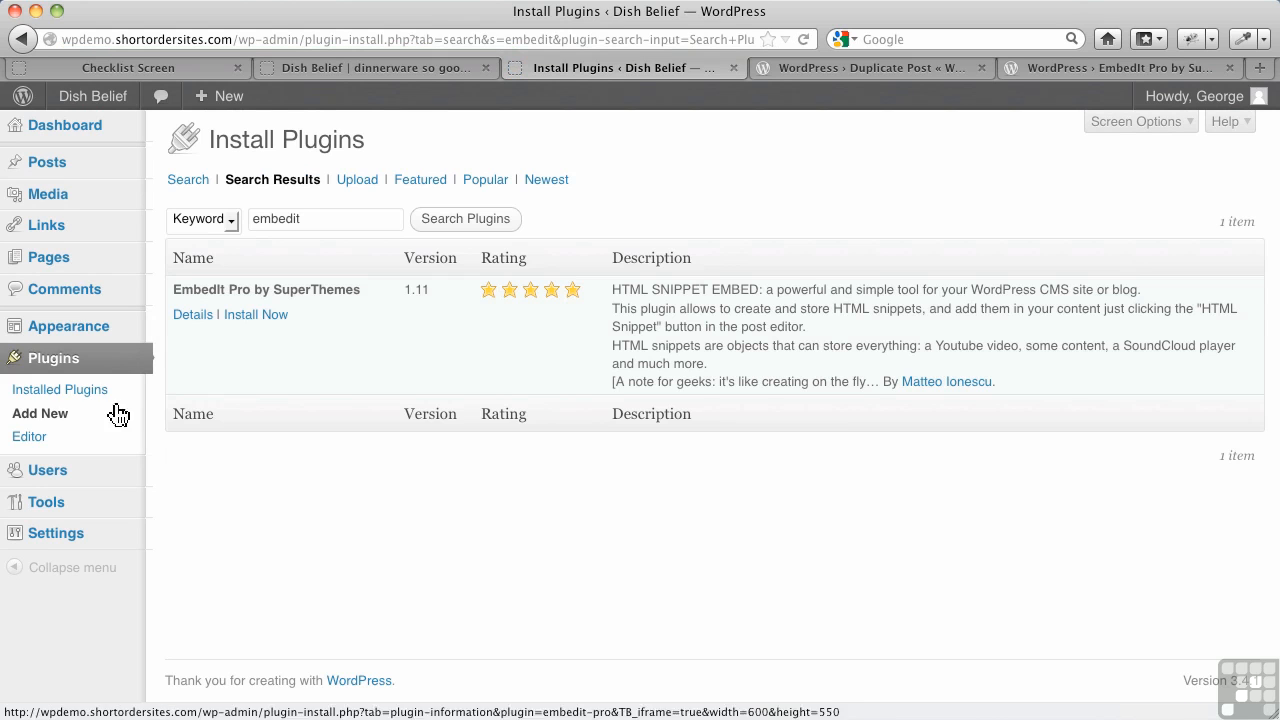
# Install the EmbedIt Pro by SuperThemes plugin and activate it.
pyautogui.click(285, 328)
pyautogui.click(724, 362)
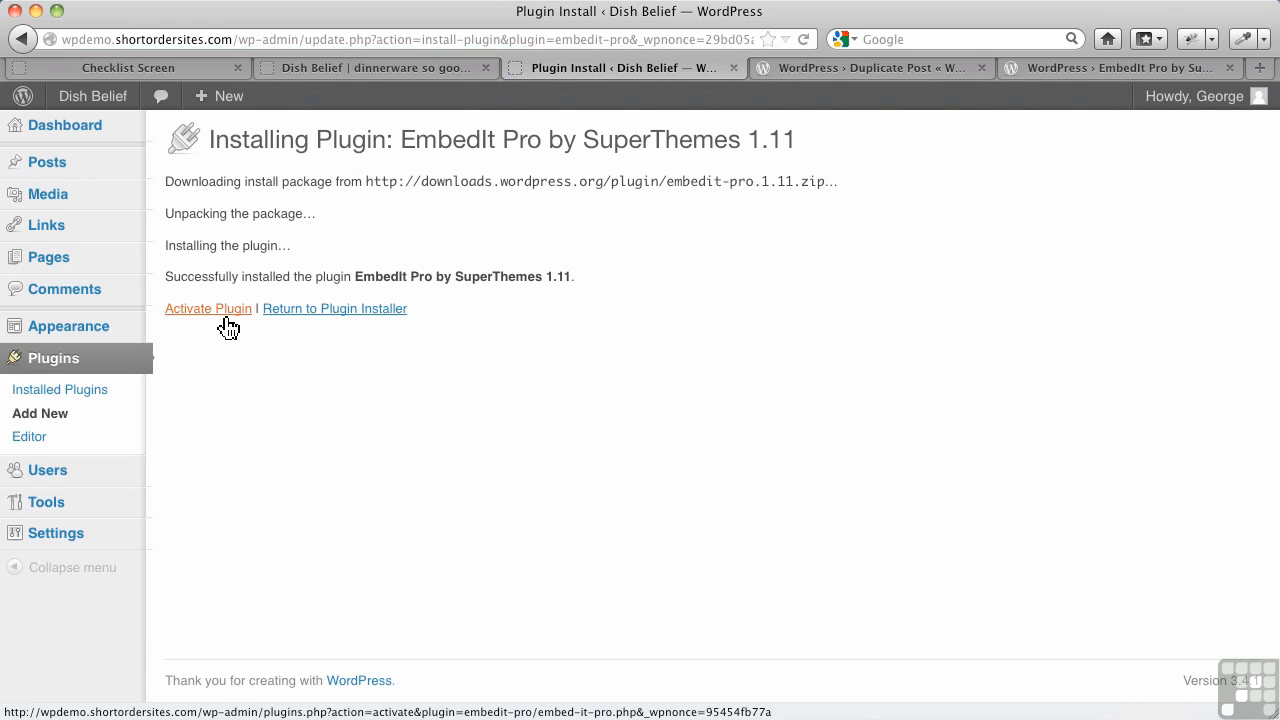
pyautogui.click(228, 329)
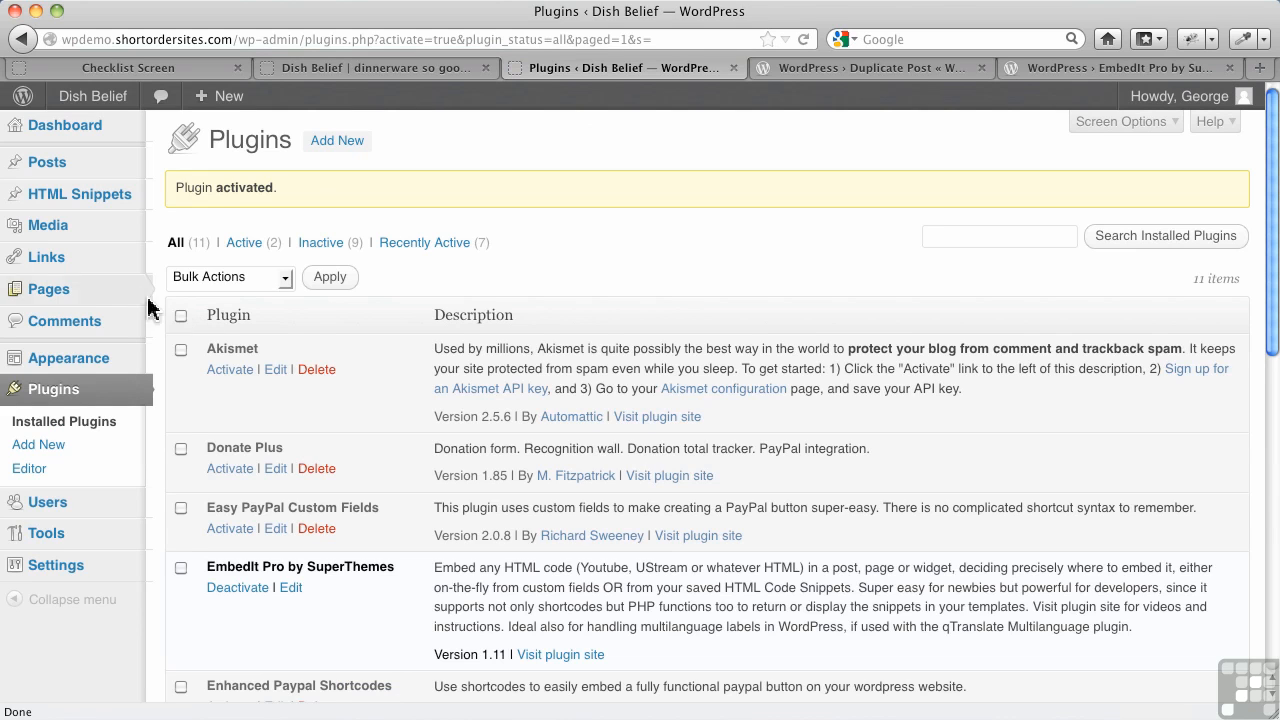
# Open the Fall Beauty post for editing from the posts list and bring its Custom Fields section into view.
pyautogui.moveTo(110, 162)
pyautogui.click(214, 165)
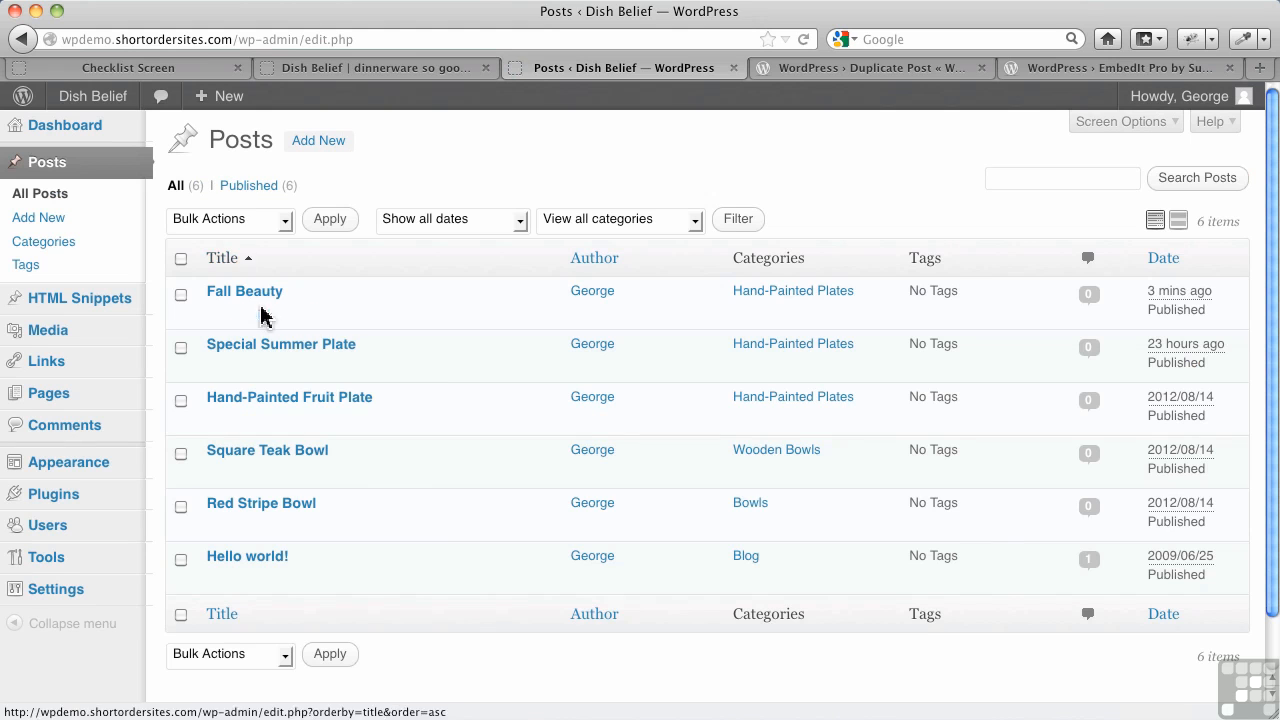
pyautogui.click(262, 294)
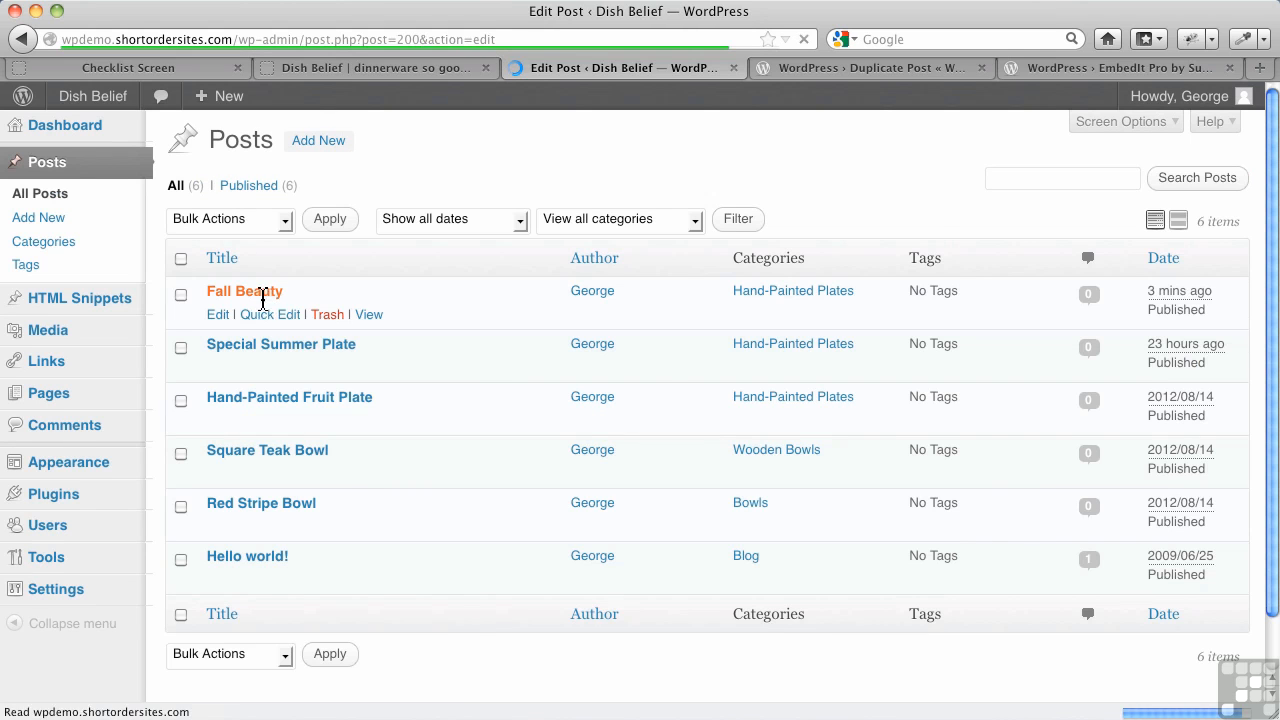
pyautogui.scroll(-10, 426, 474)
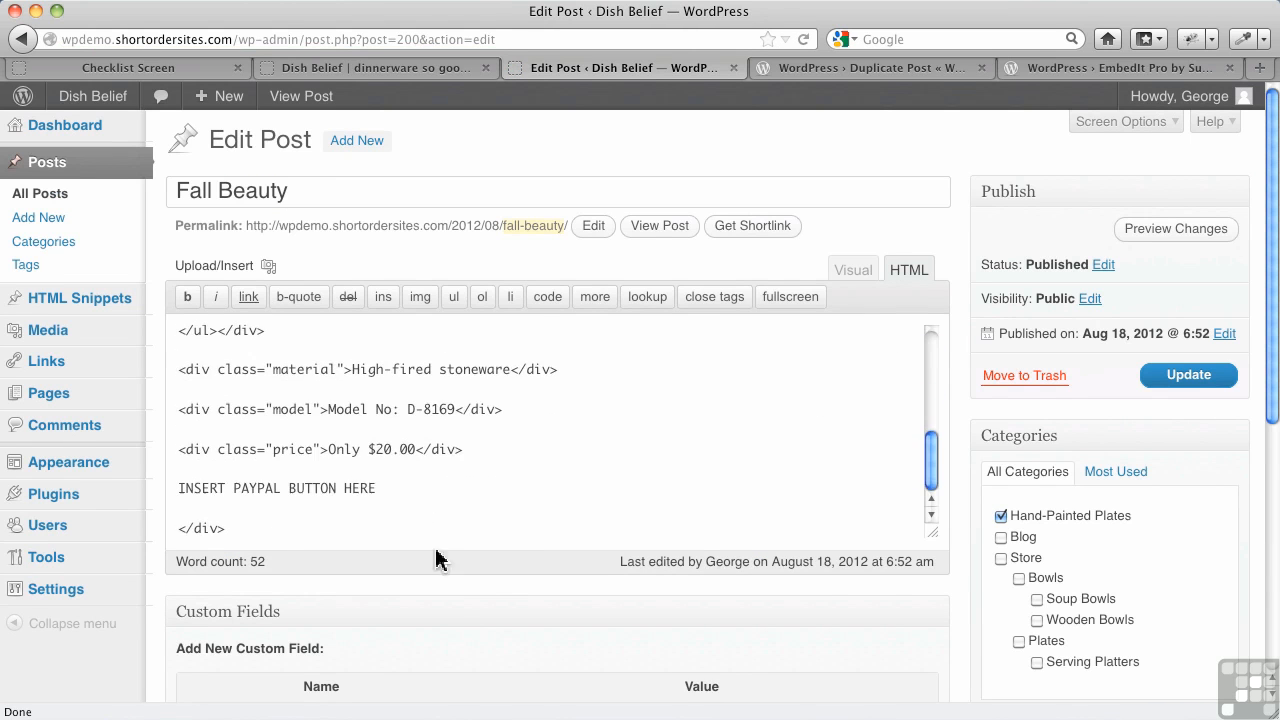
pyautogui.scroll(-8, 450, 590)
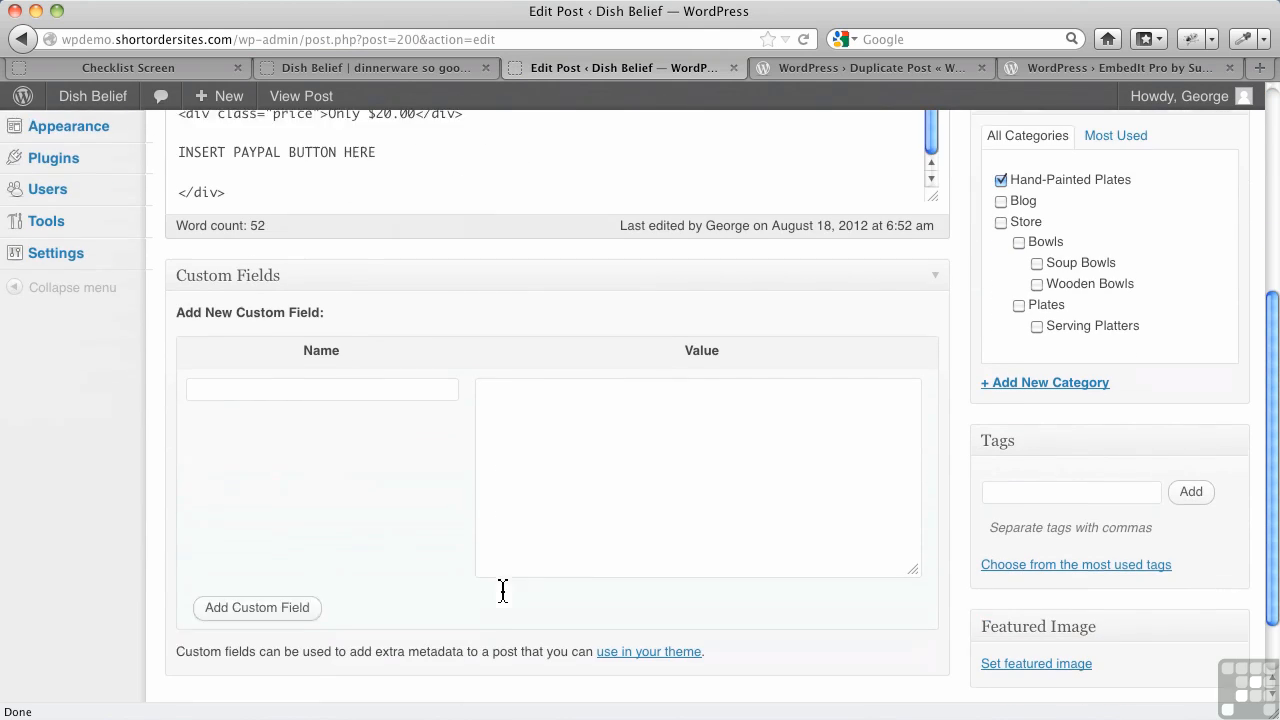
pyautogui.scroll(-2, 385, 520)
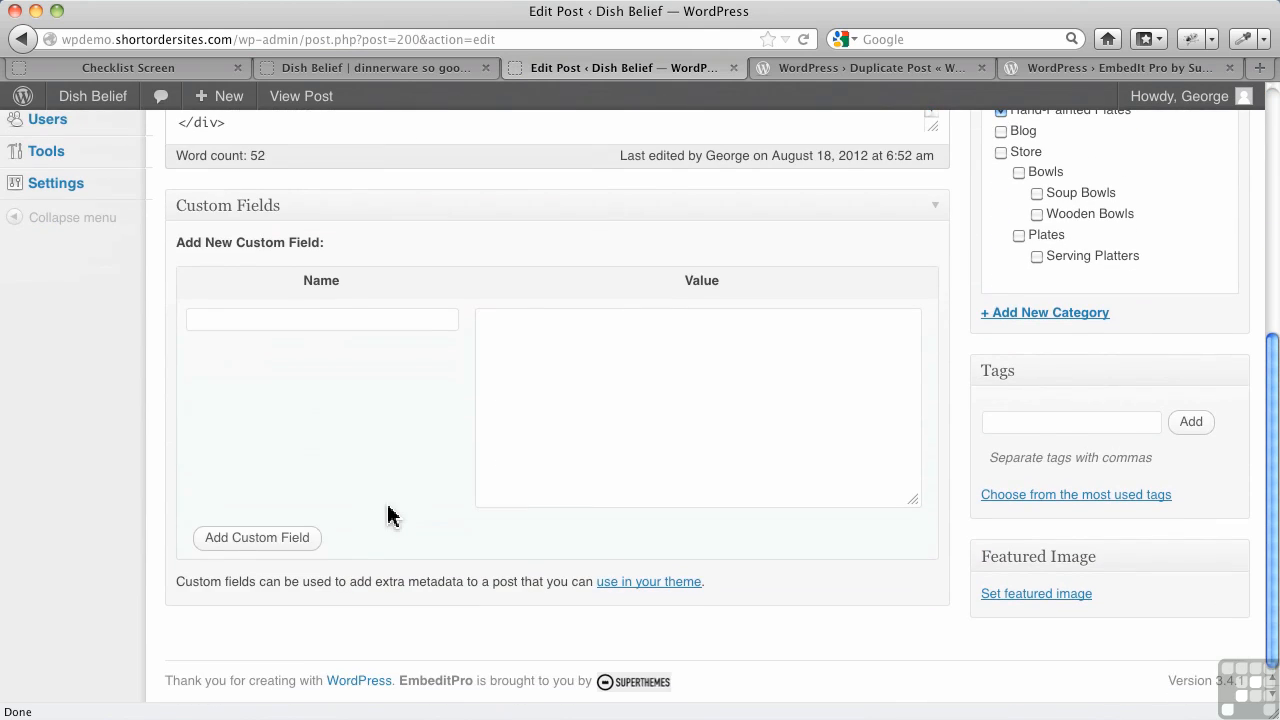
pyautogui.scroll(10, 390, 515)
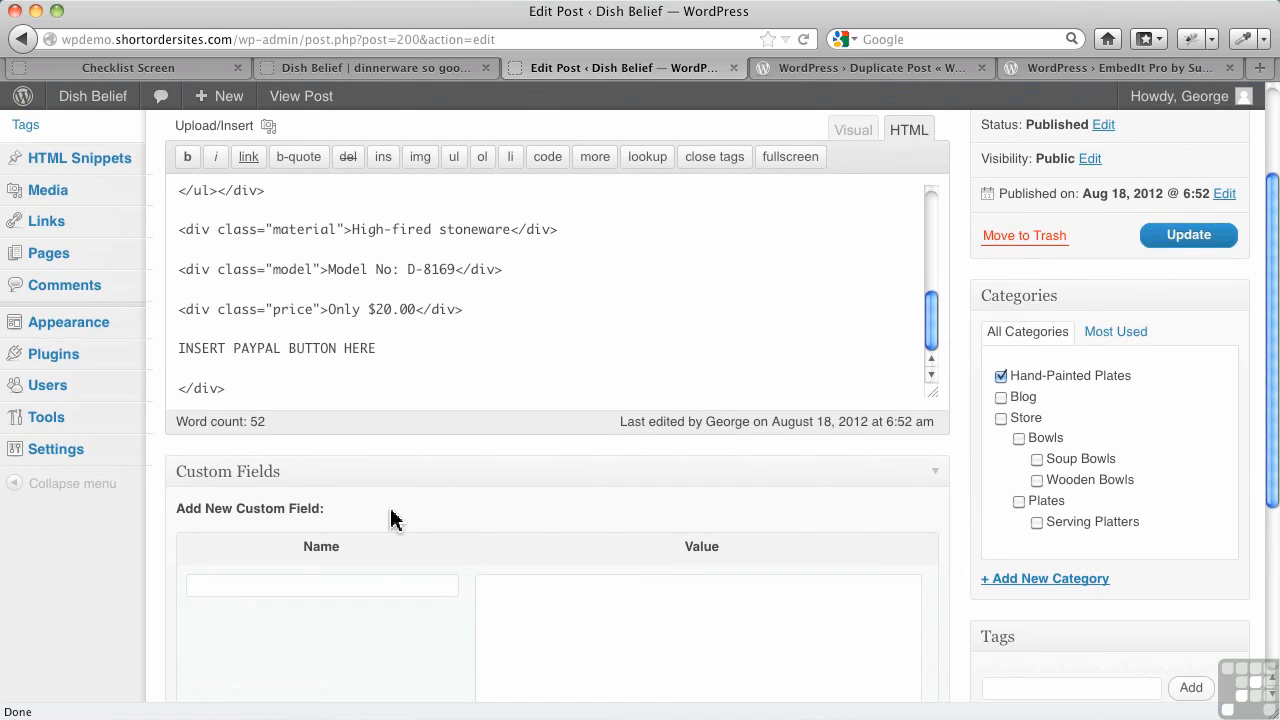
pyautogui.scroll(-3, 340, 640)
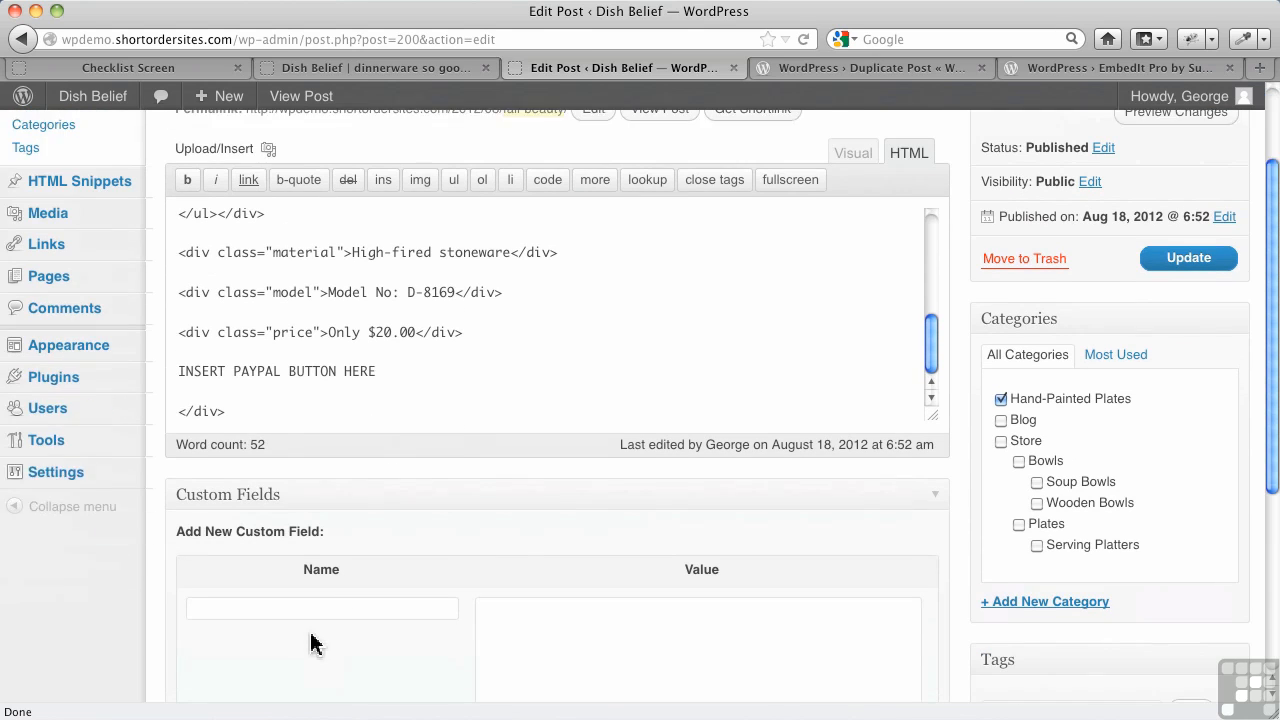
# Add a custom field to the post with the name product_price and the value $20.00.
pyautogui.click(288, 599)
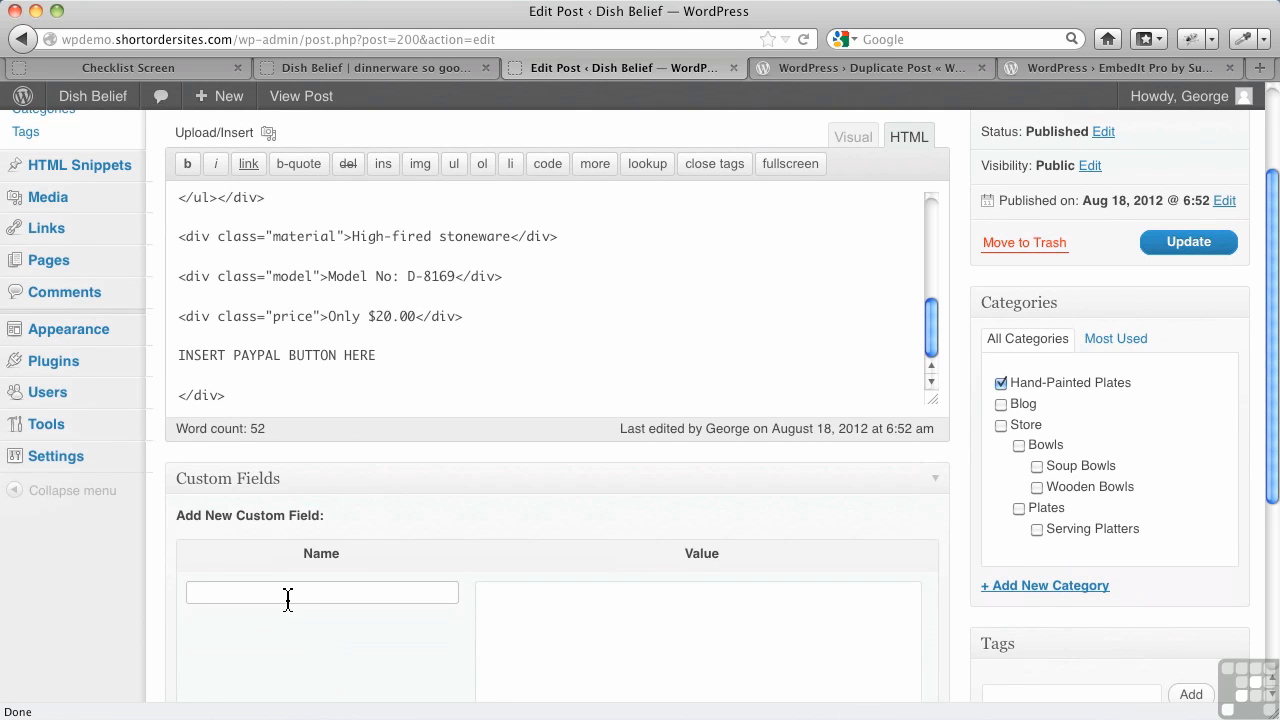
pyautogui.write('product_price')
pyautogui.click(564, 617)
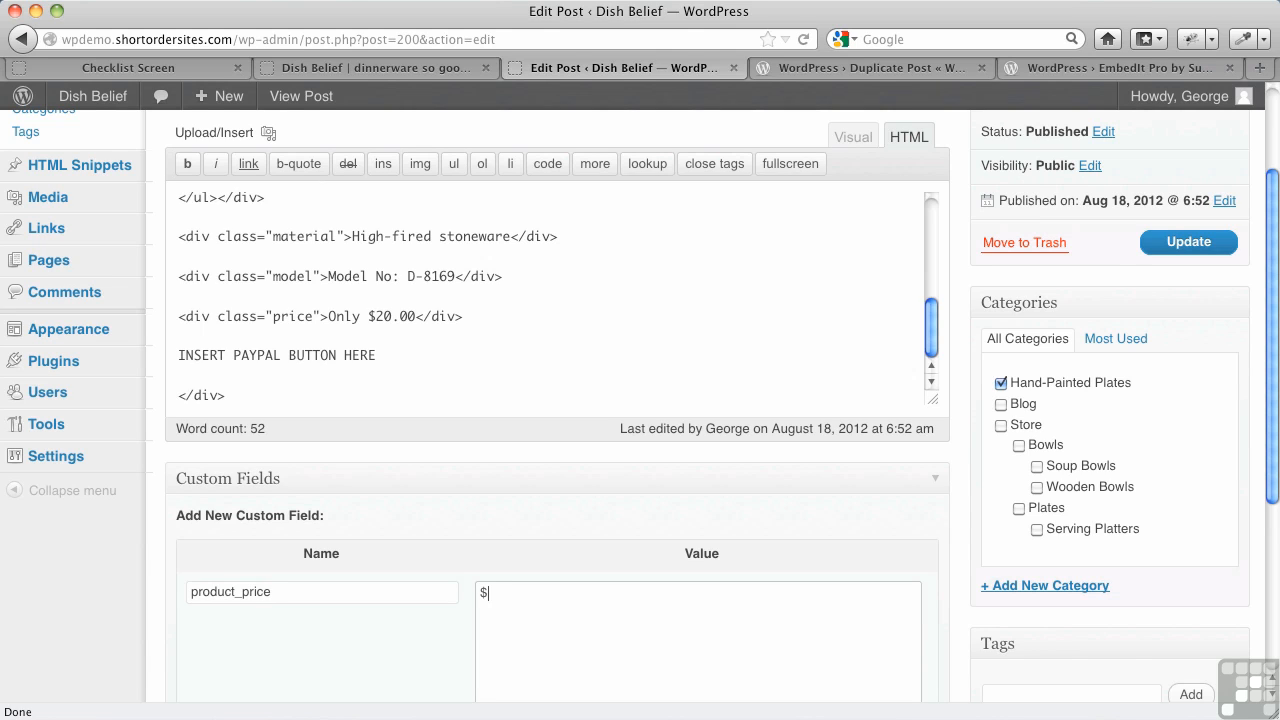
pyautogui.write('$20.00')
pyautogui.scroll(-5, 457, 640)
pyautogui.click(289, 622)
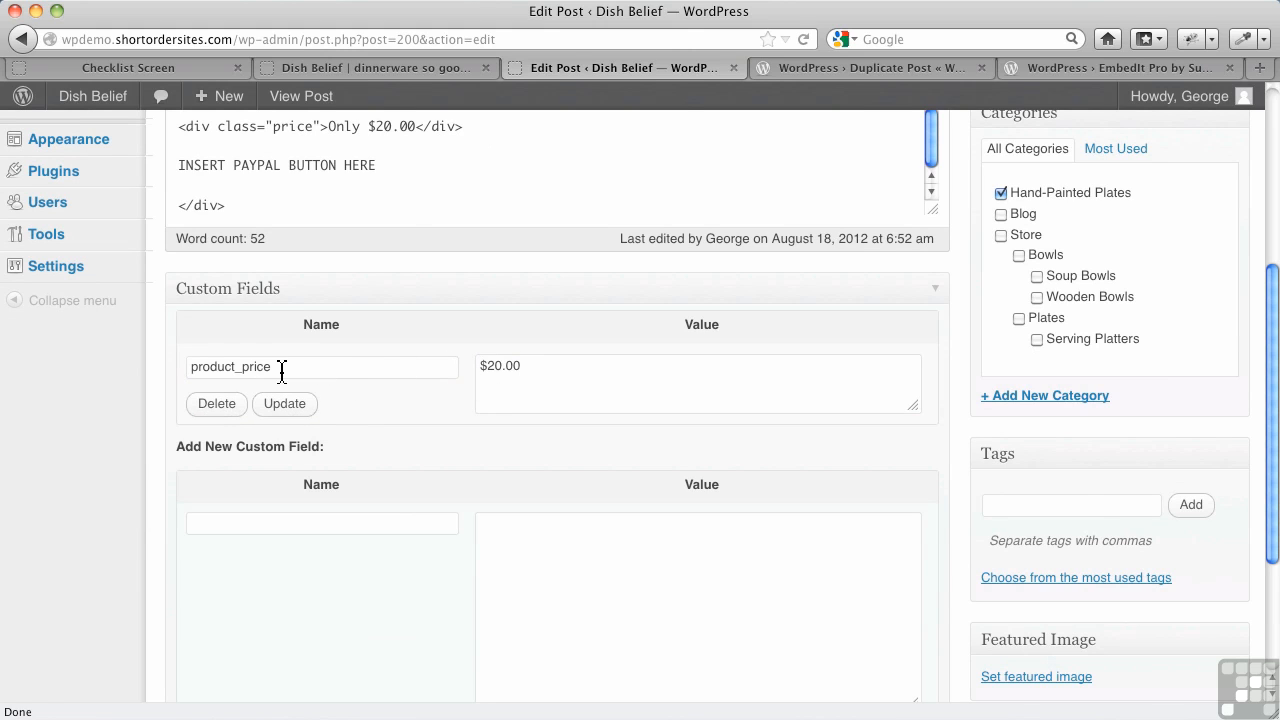
# Examine the product_price custom field, the Fall Beauty post's HTML and the admin sections.
pyautogui.moveTo(280, 369); pyautogui.dragTo(189, 366)
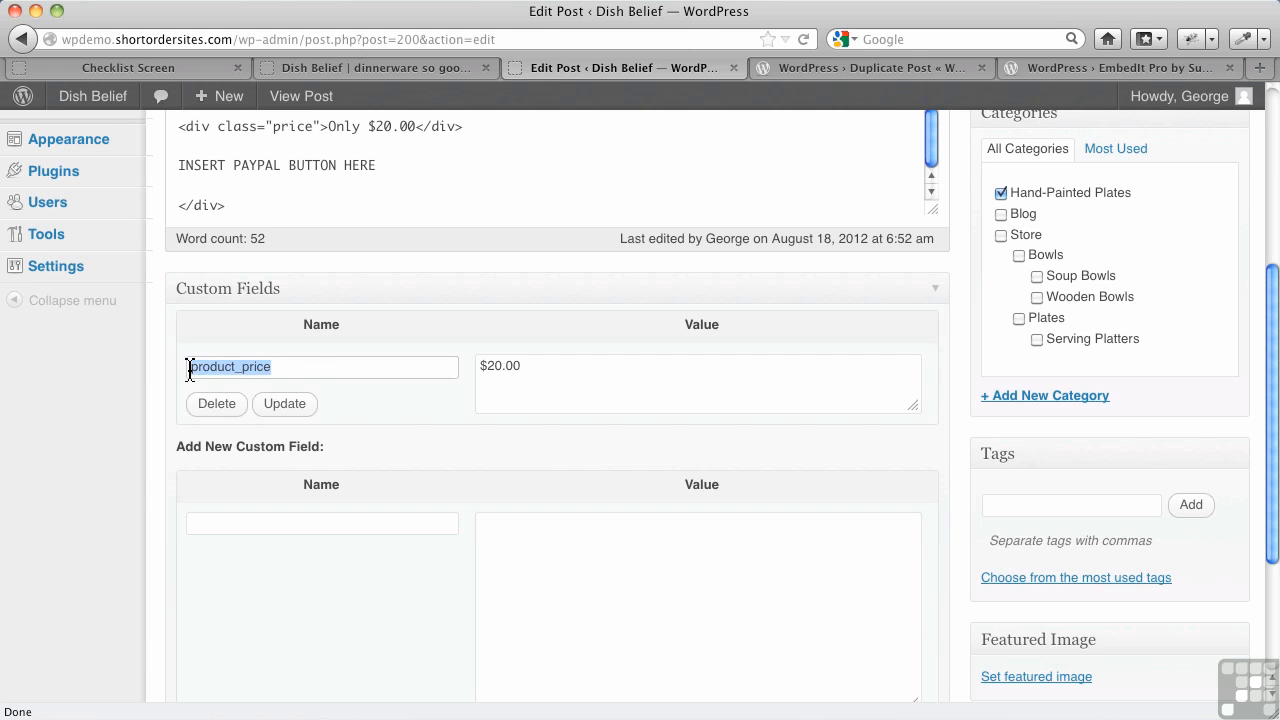
pyautogui.scroll(10, 417, 174)
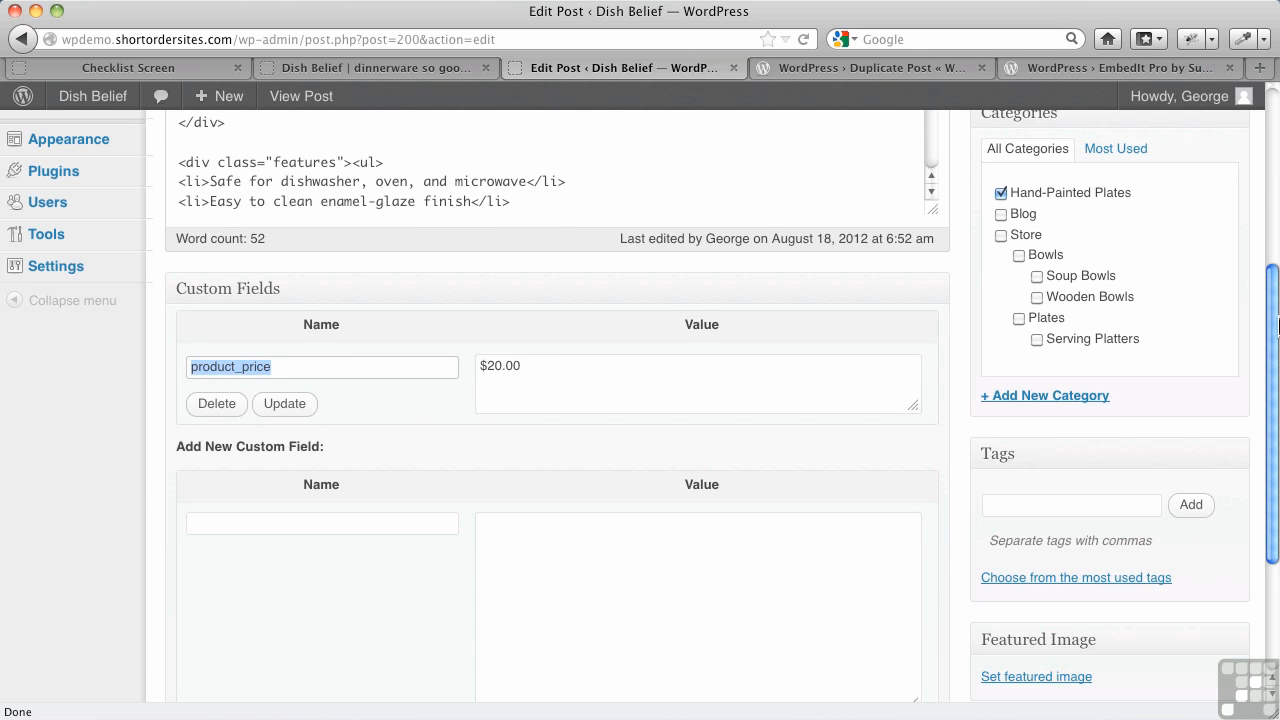
pyautogui.moveTo(1276, 330); pyautogui.dragTo(1276, 147)
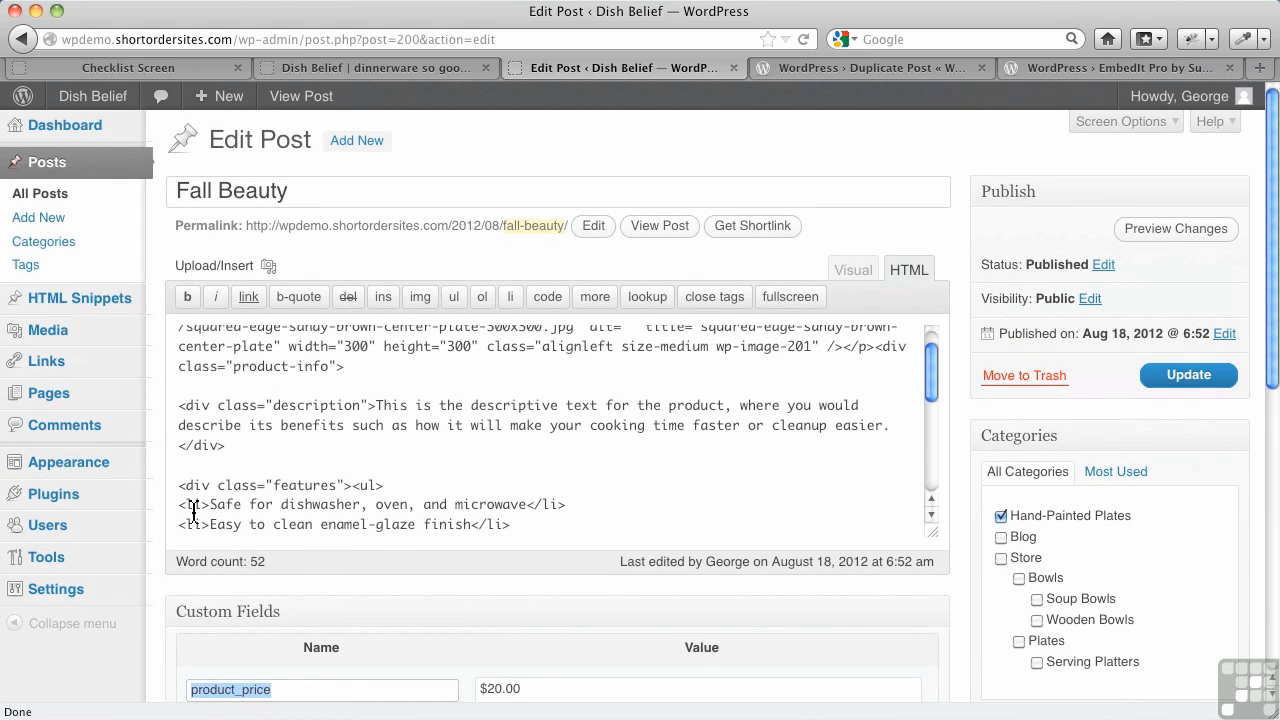
pyautogui.moveTo(76, 515)
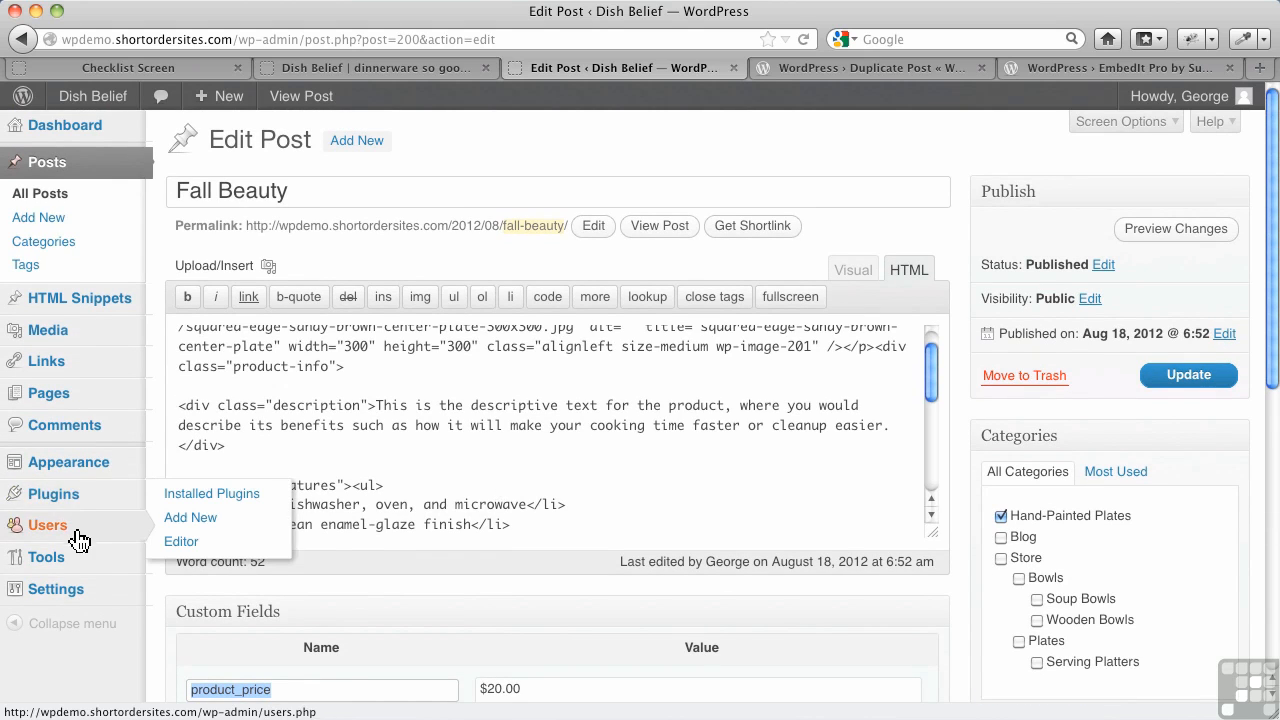
pyautogui.moveTo(86, 594)
pyautogui.moveTo(88, 568)
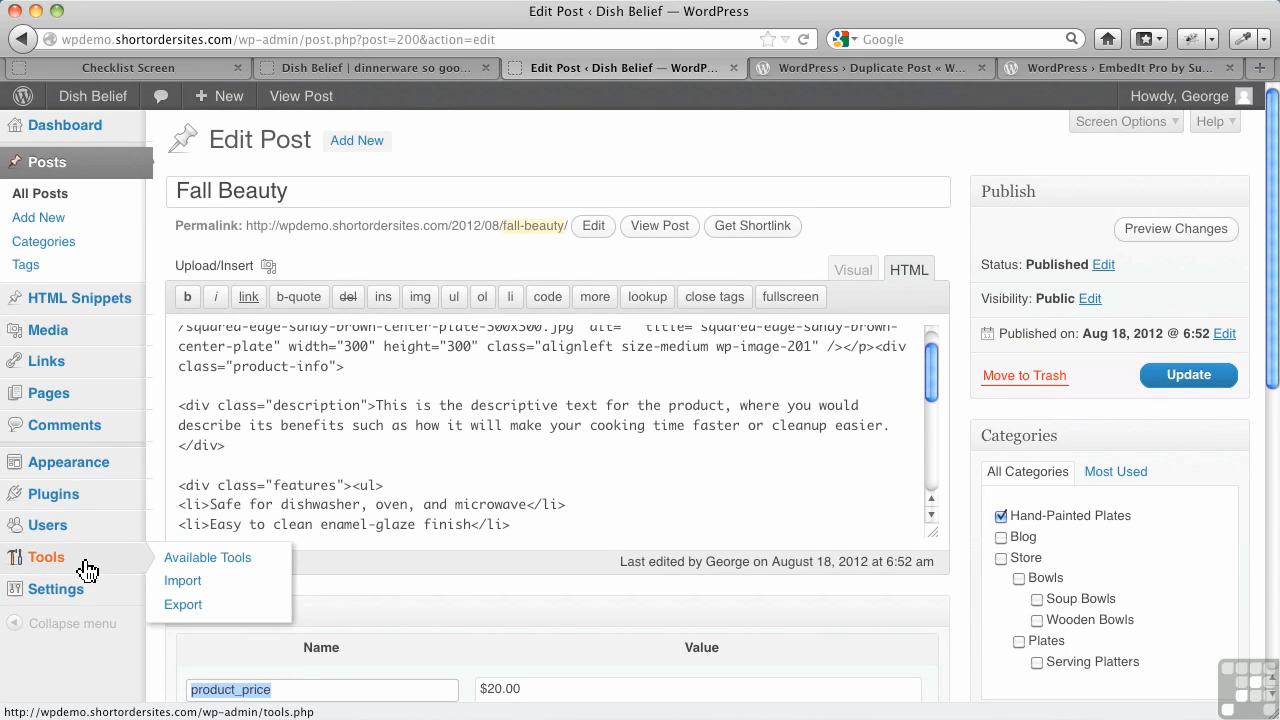
pyautogui.moveTo(98, 392)
pyautogui.moveTo(102, 325)
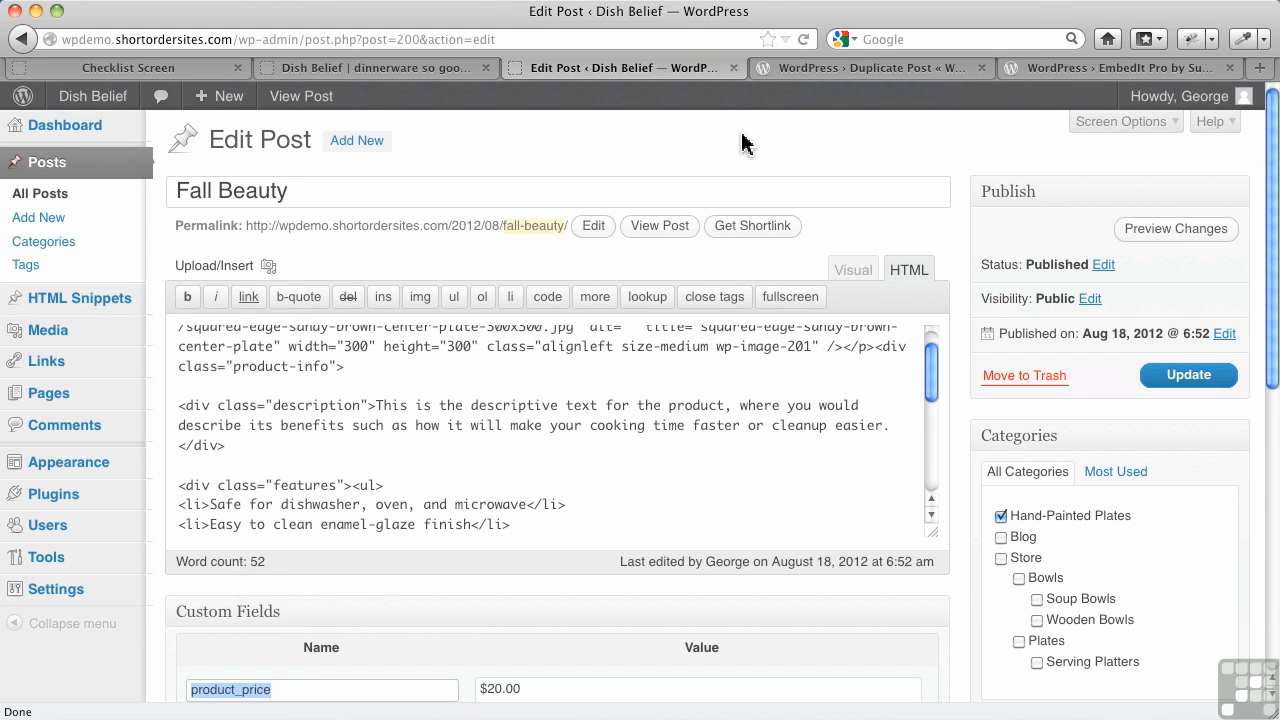
# Read through the EmbedIt Pro plugin page's description of embedding HTML snippets and custom fields.
pyautogui.click(1097, 68)
pyautogui.scroll(-5, 557, 518)
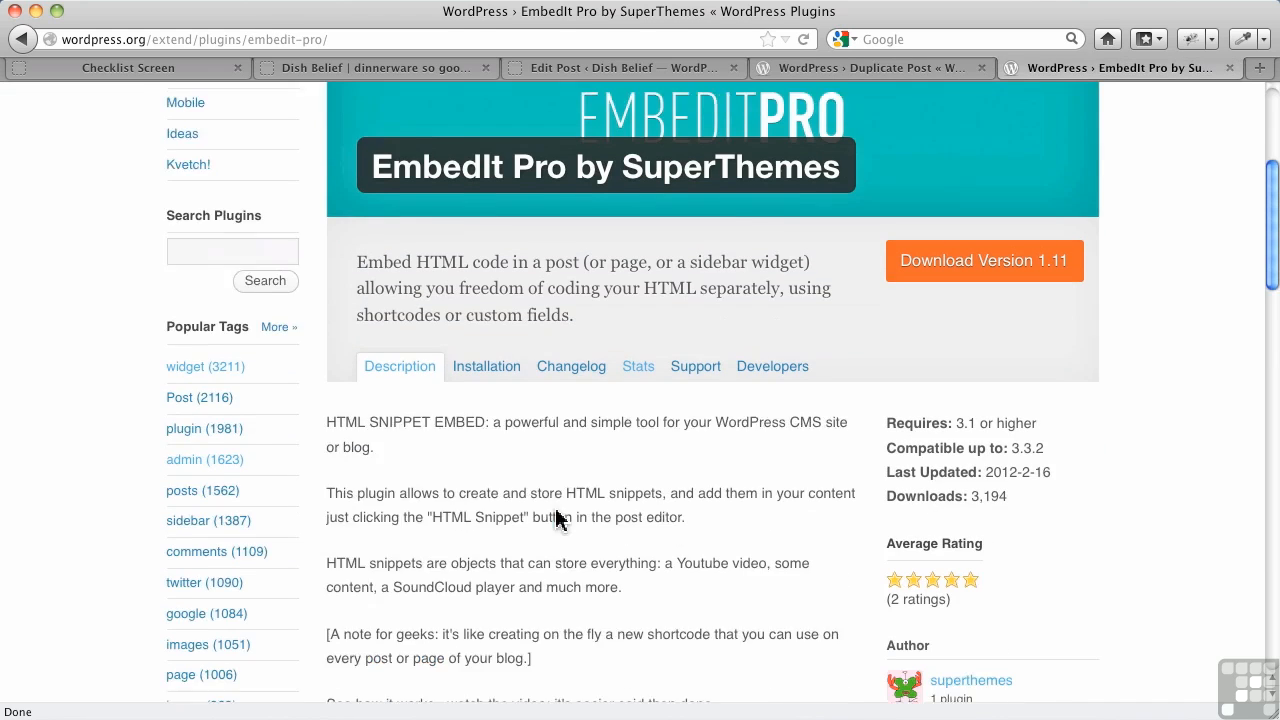
pyautogui.scroll(-2, 557, 518)
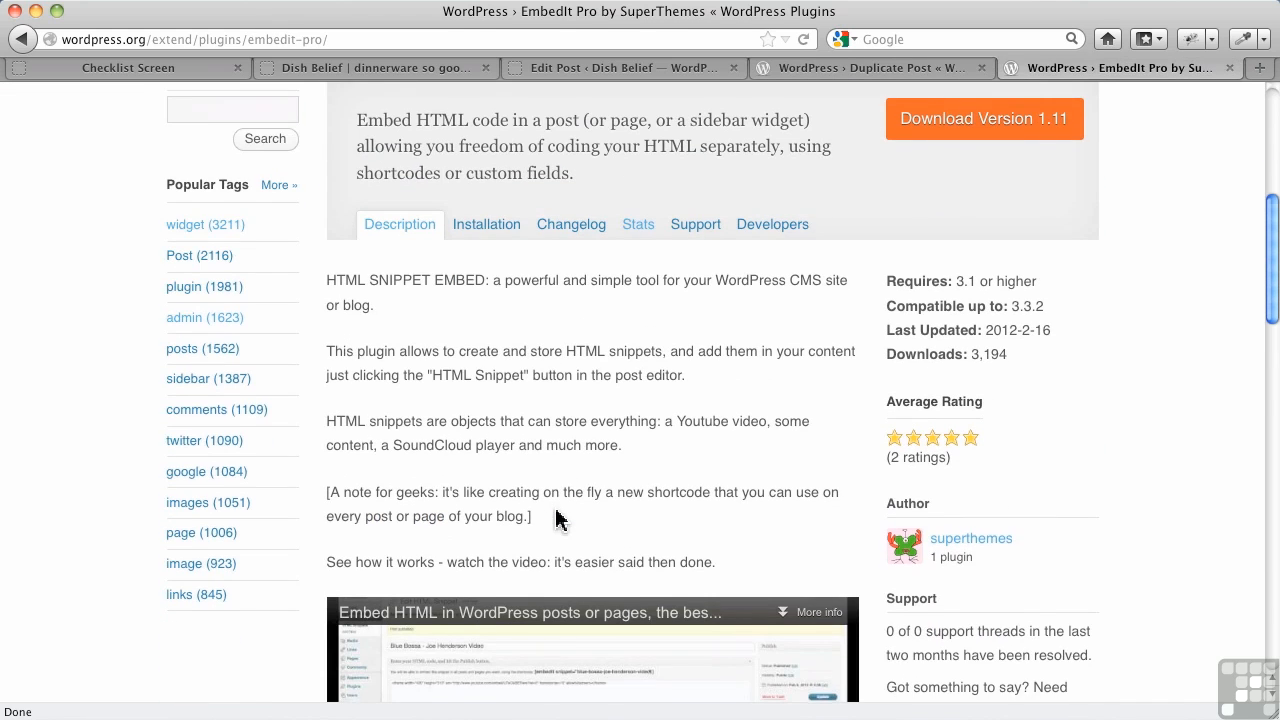
pyautogui.scroll(-12, 557, 518)
pyautogui.scroll(-9, 550, 538)
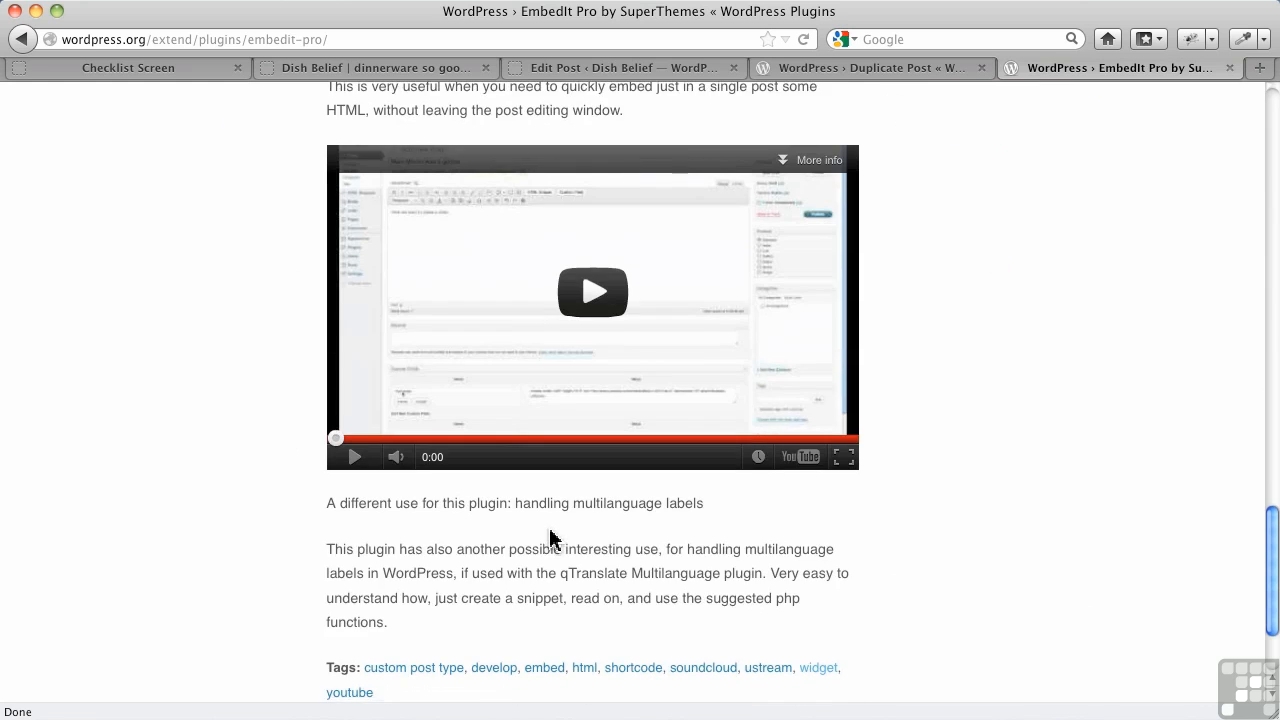
pyautogui.scroll(20, 550, 538)
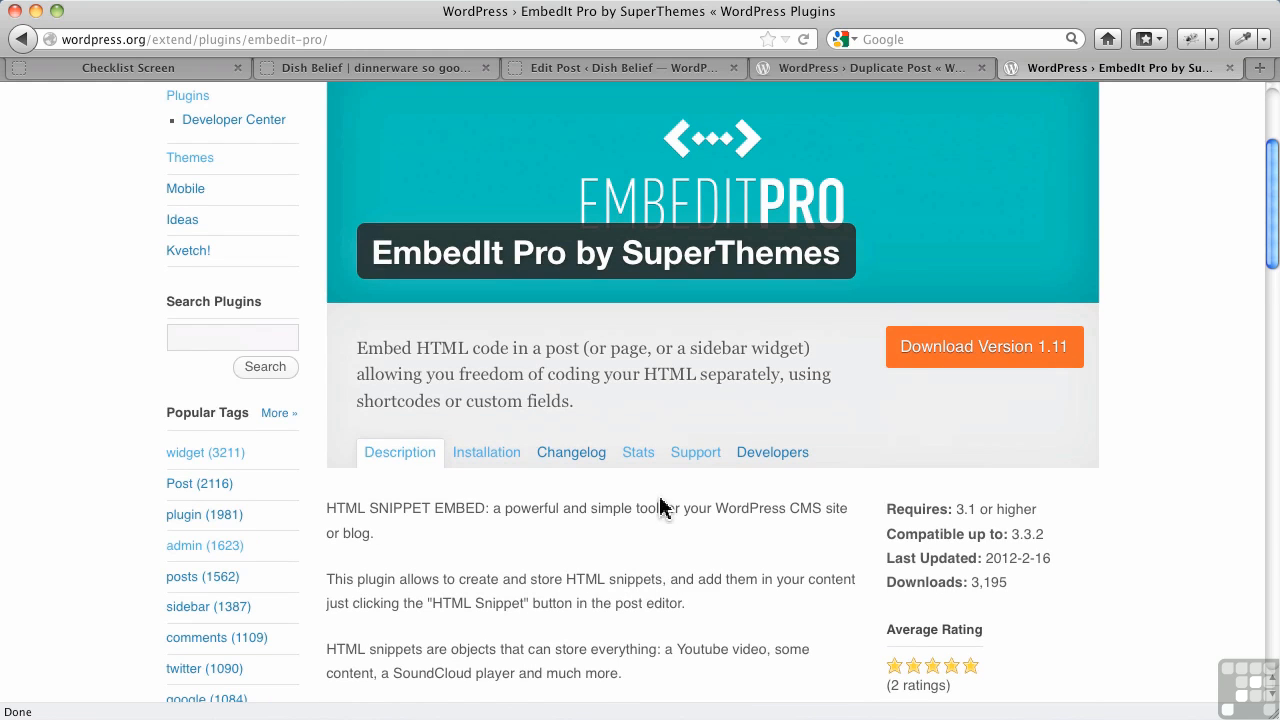
# Return to the Fall Beauty post and delete the $20.00 price after "Only" in the visual editor.
pyautogui.click(634, 72)
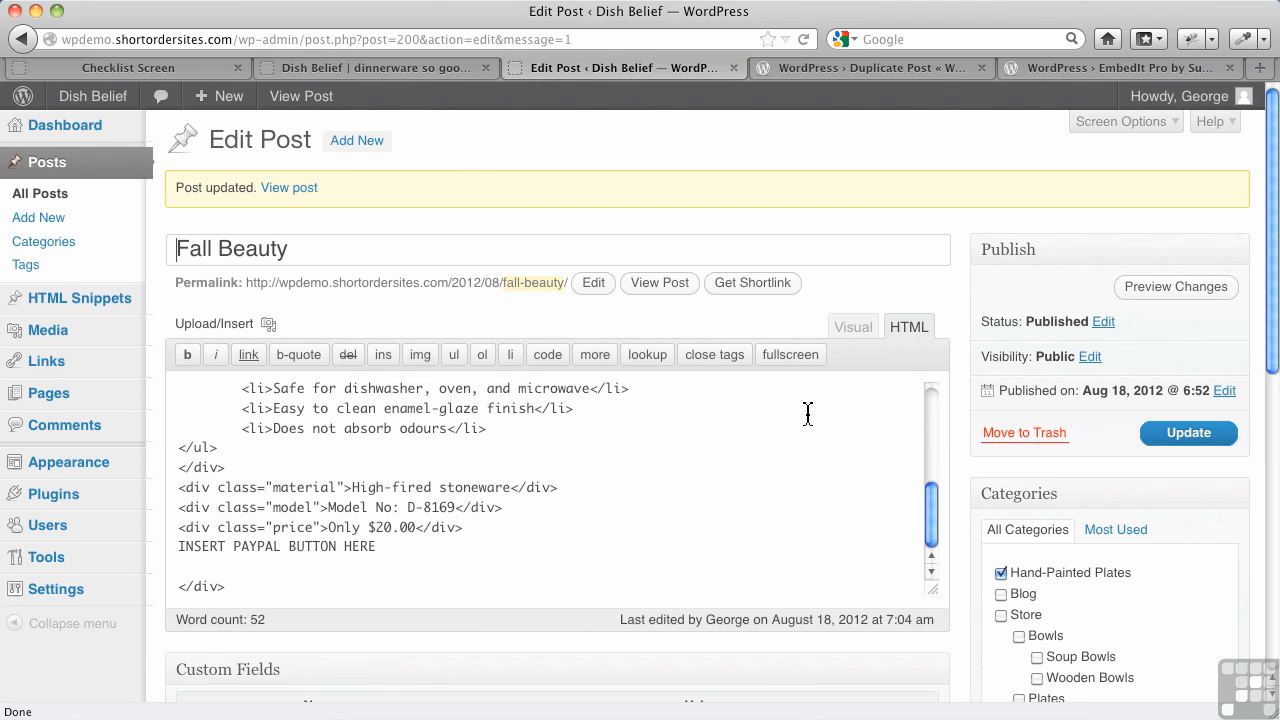
pyautogui.click(870, 332)
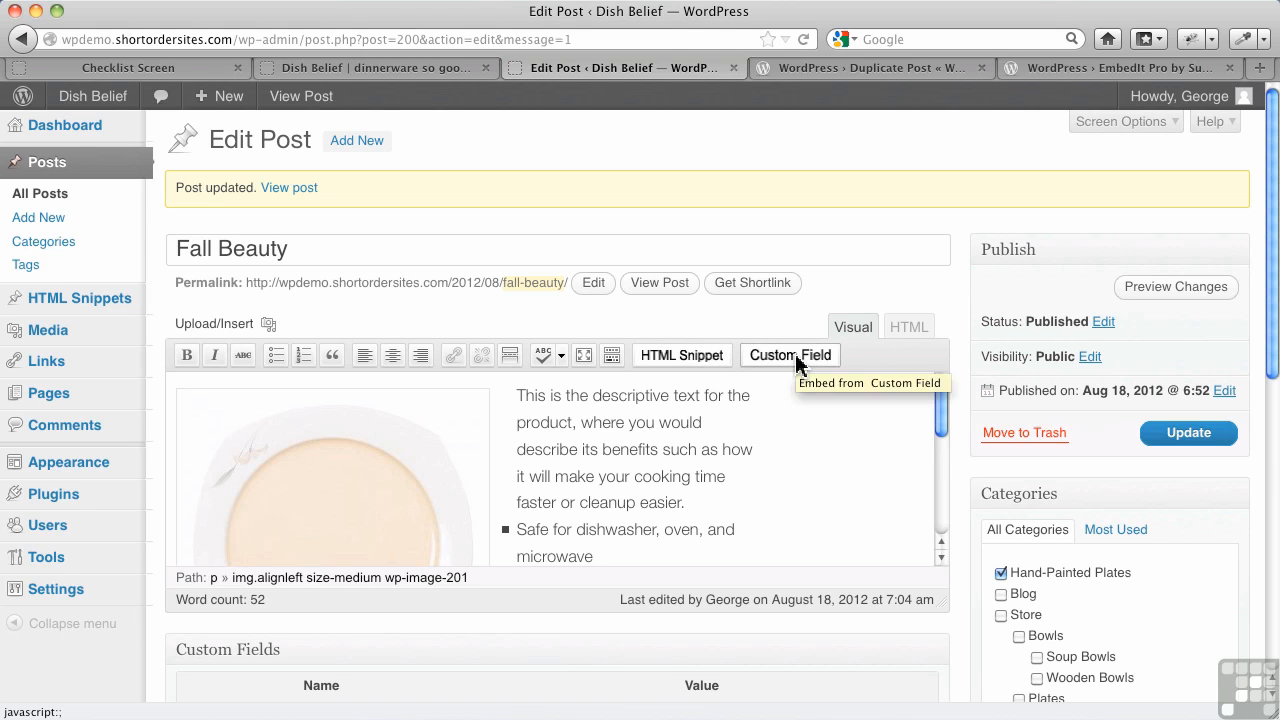
pyautogui.scroll(-5, 755, 460)
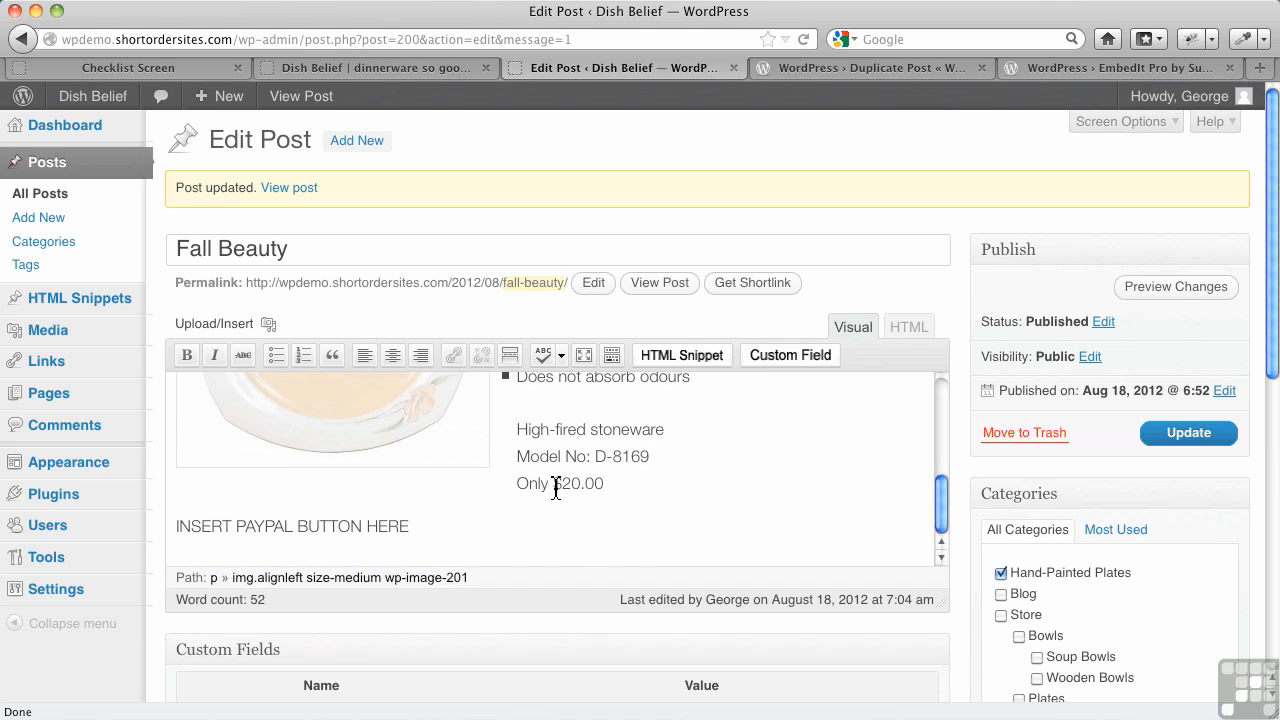
pyautogui.moveTo(553, 484); pyautogui.dragTo(603, 485)
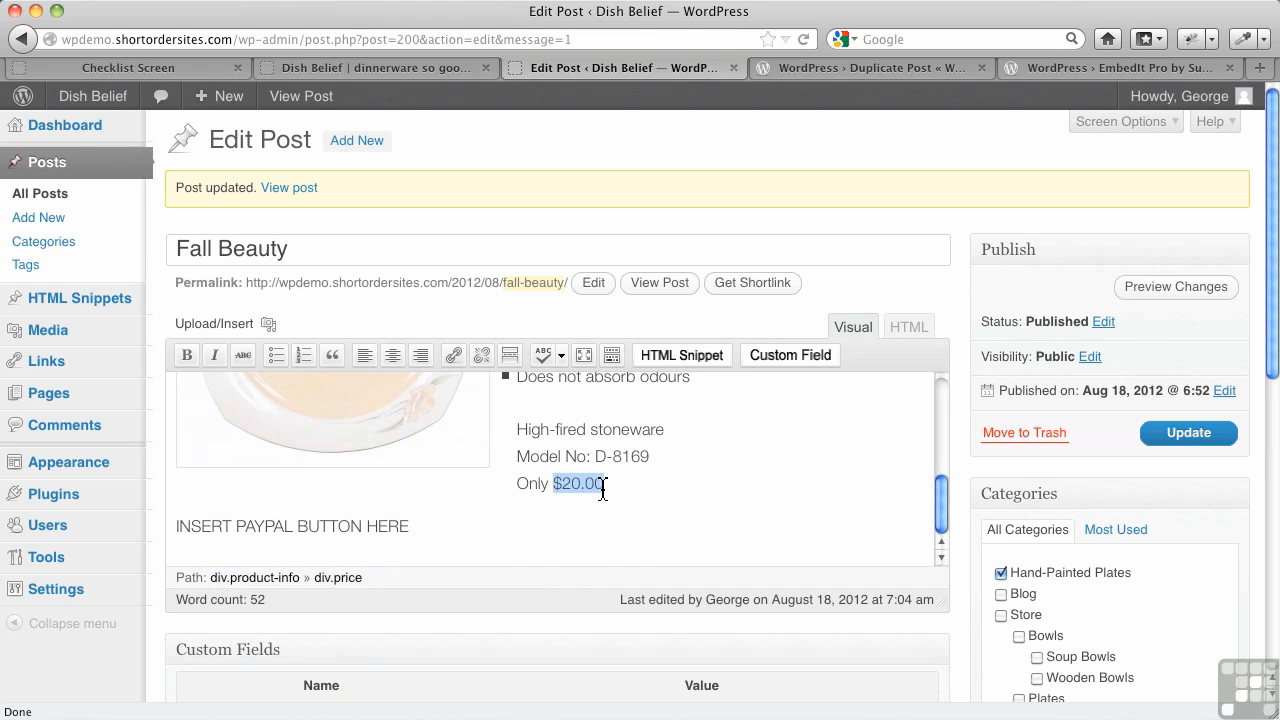
pyautogui.press('BackSpace')
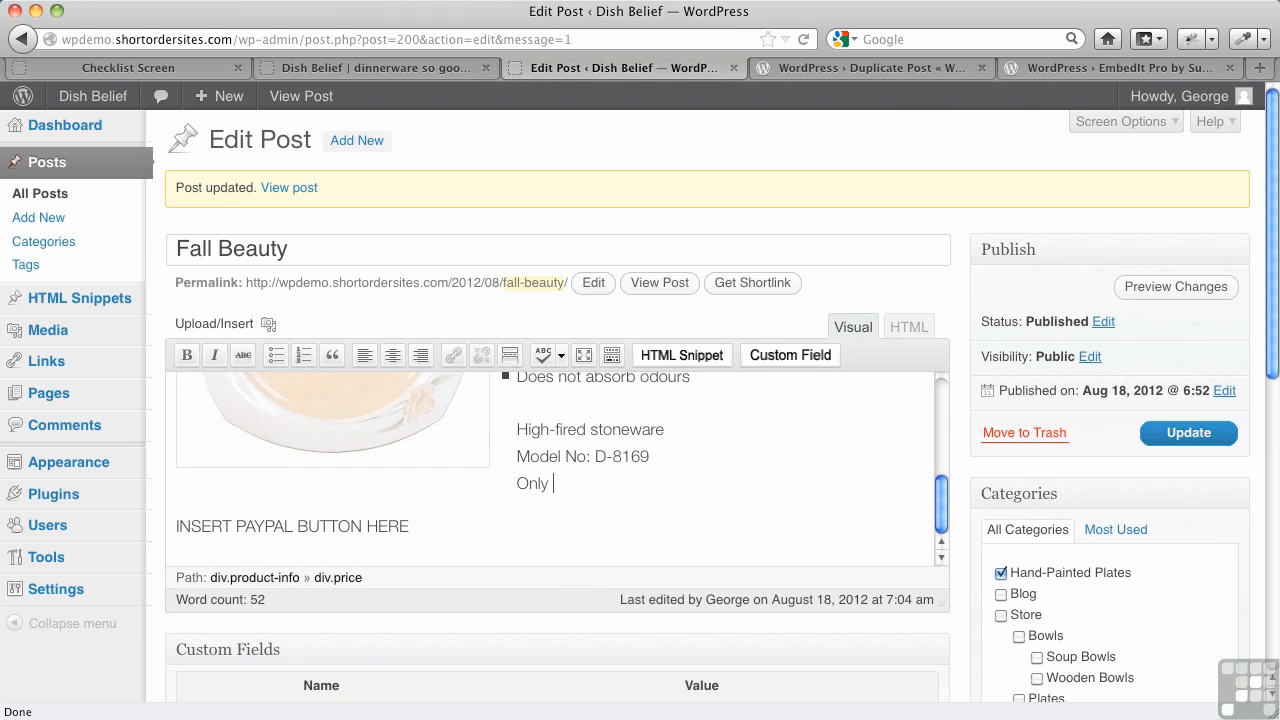
# Embed the product_price custom field after "Only" and check the inserted shortcode in the post's HTML.
pyautogui.click(774, 352)
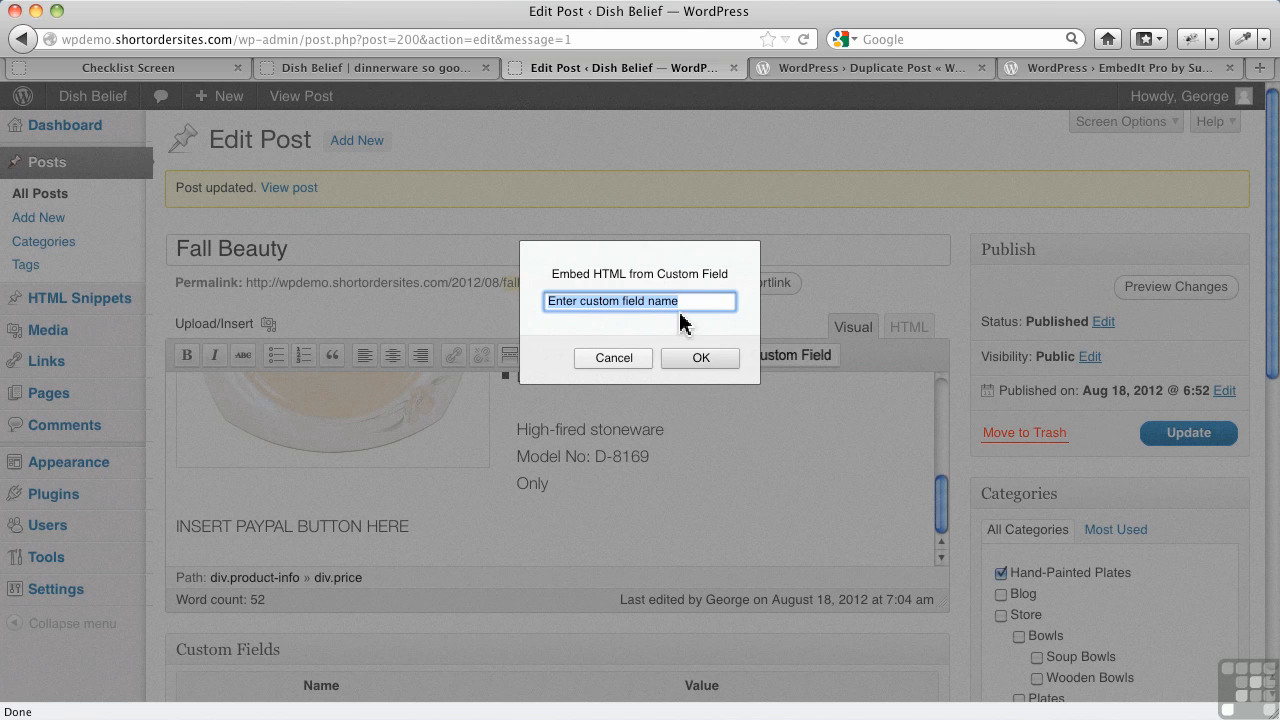
pyautogui.write('product_price')
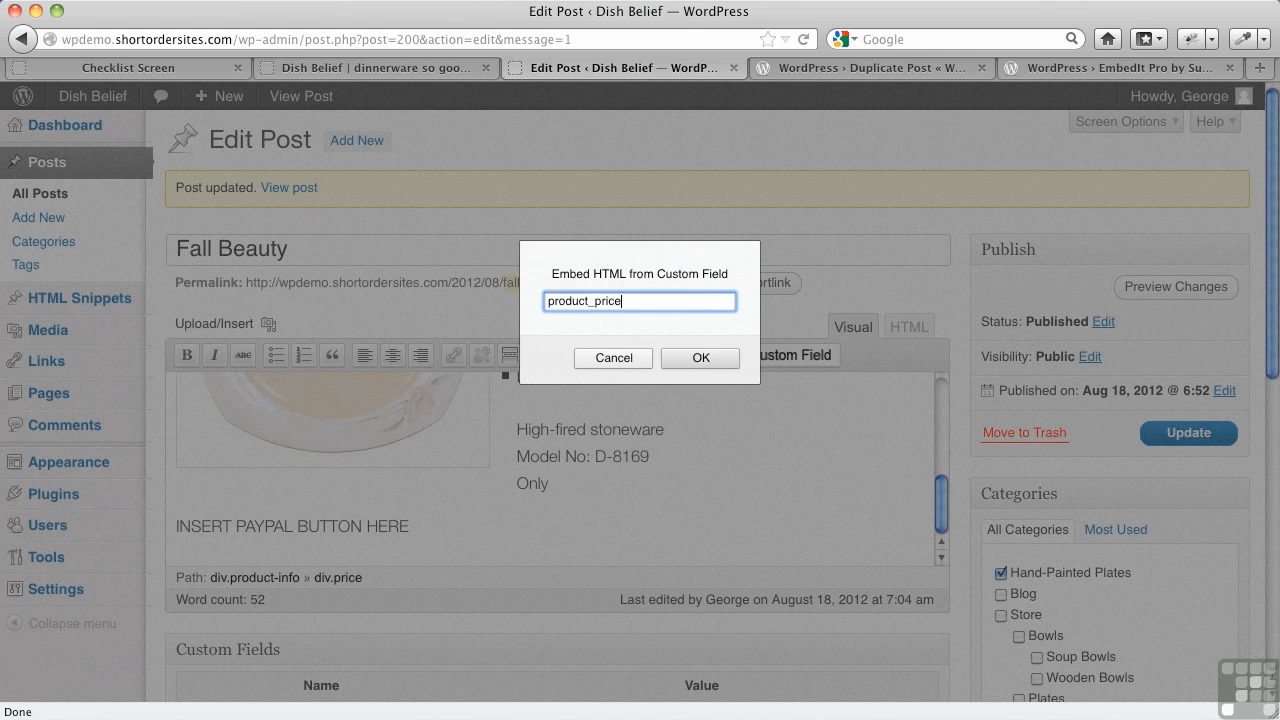
pyautogui.click(701, 358)
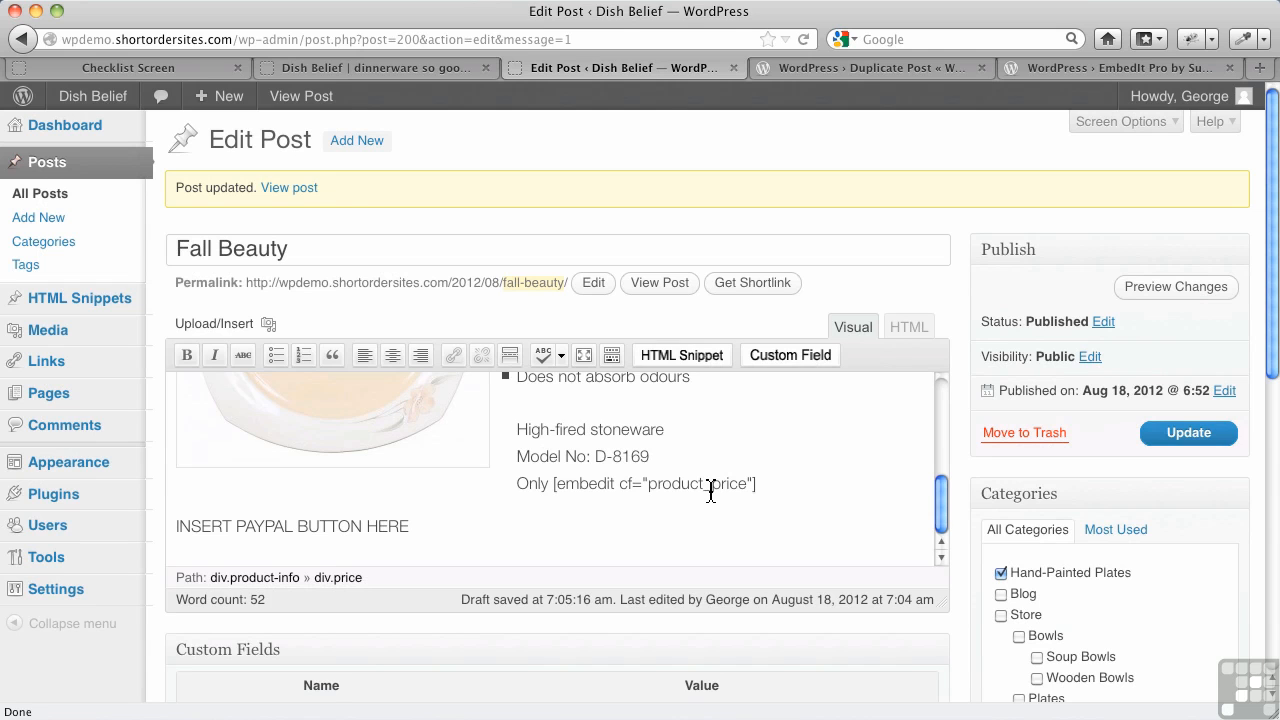
pyautogui.click(914, 332)
pyautogui.scroll(-5, 580, 505)
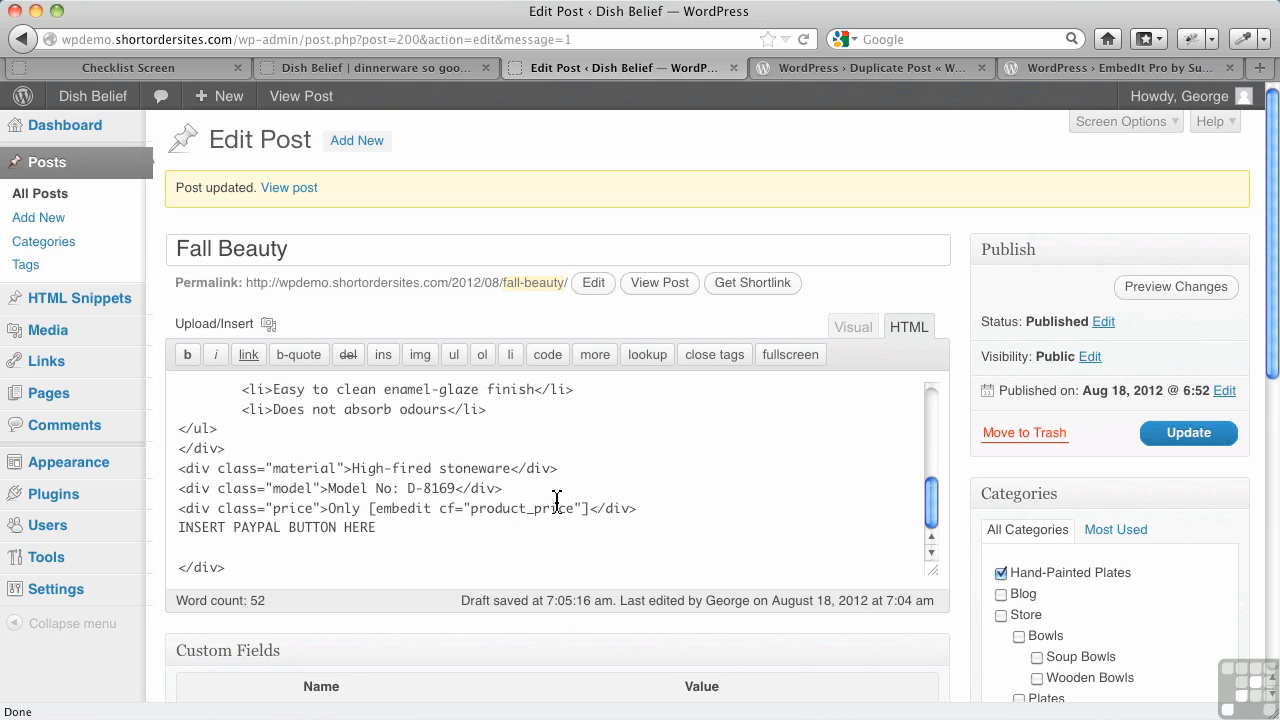
# Update the Fall Beauty post and reload the Dish Belief site to check how the embedded price displays.
pyautogui.click(1180, 440)
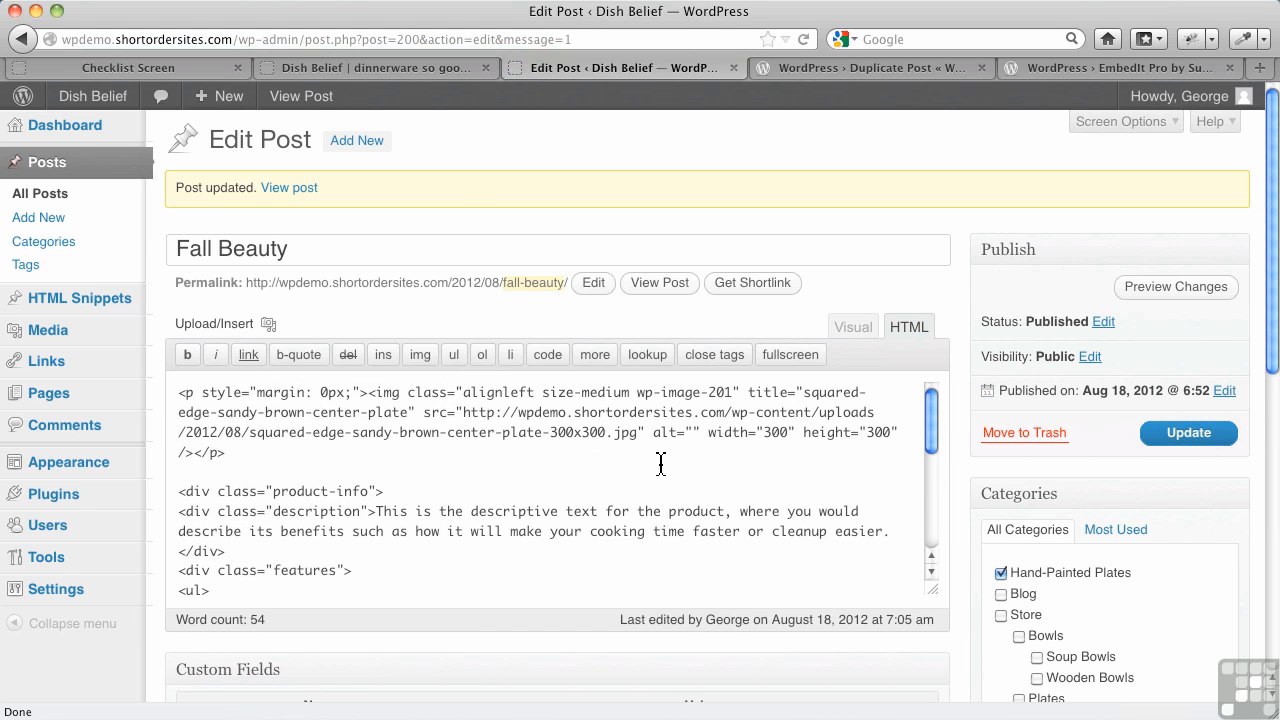
pyautogui.click(400, 70)
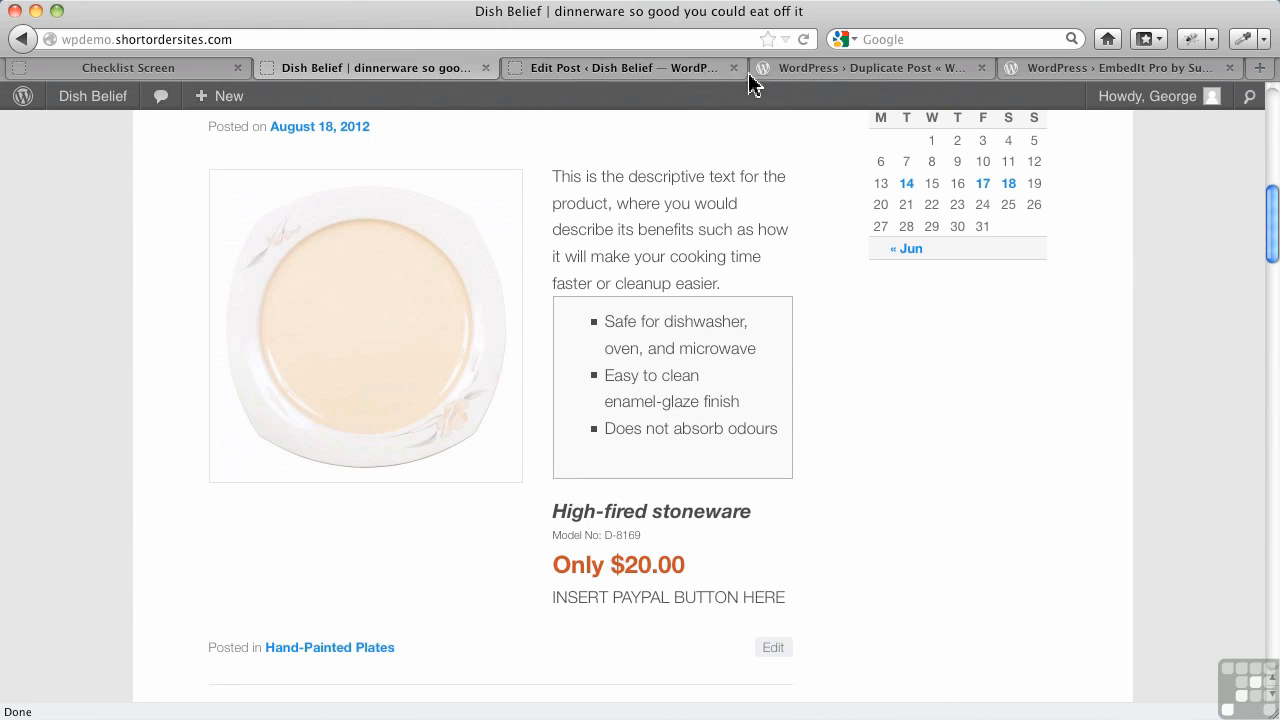
pyautogui.click(803, 39)
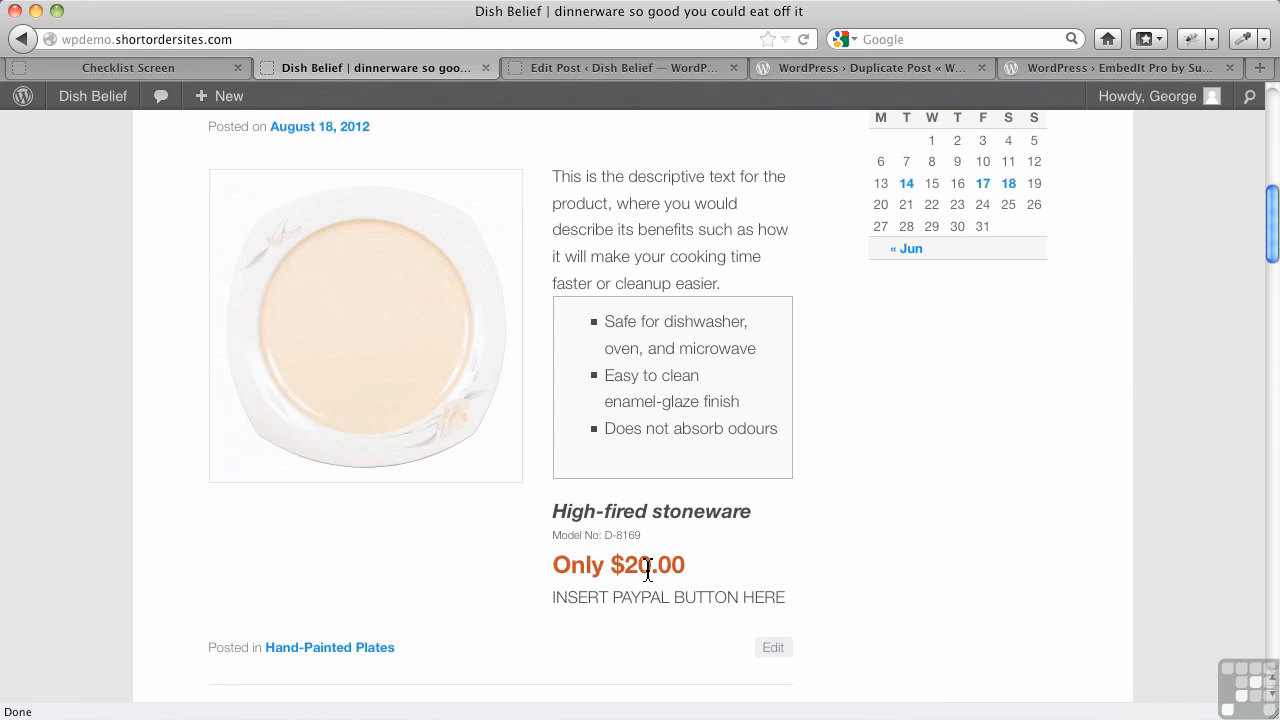
# Return to the Fall Beauty post, set the product_price custom field to $25.00, and update both the field and the post.
pyautogui.click(588, 70)
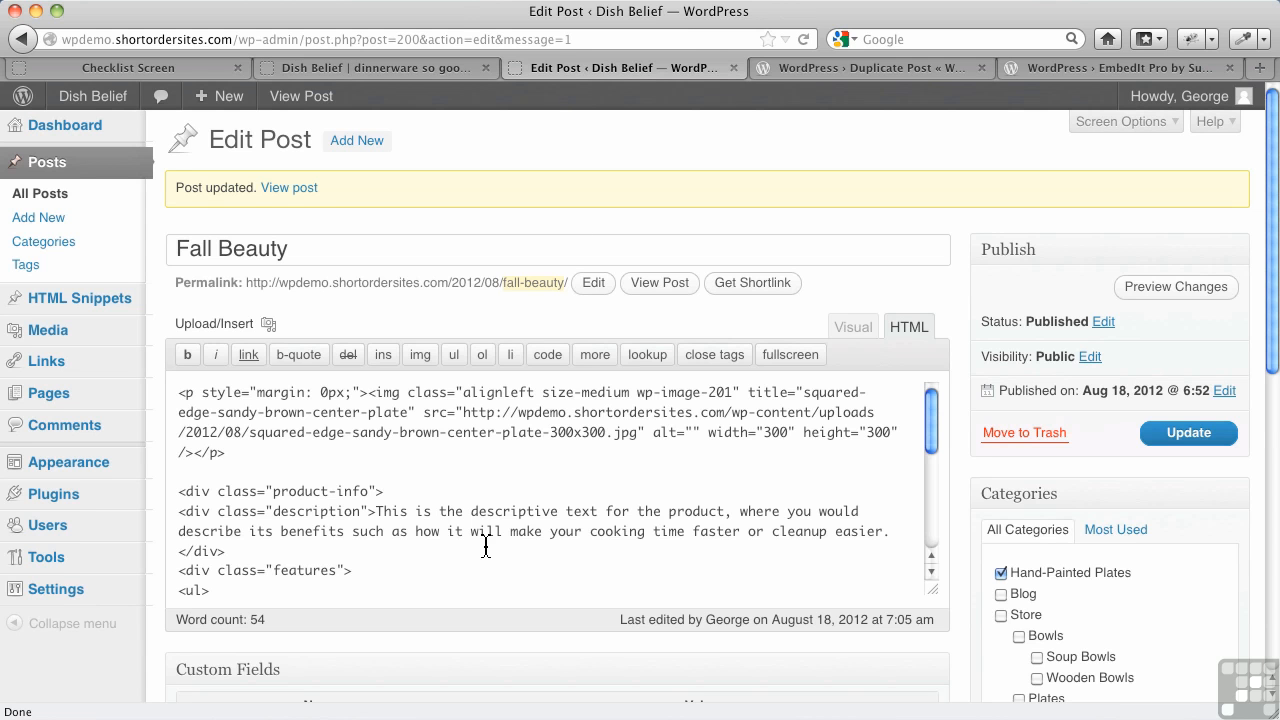
pyautogui.scroll(-6, 485, 546)
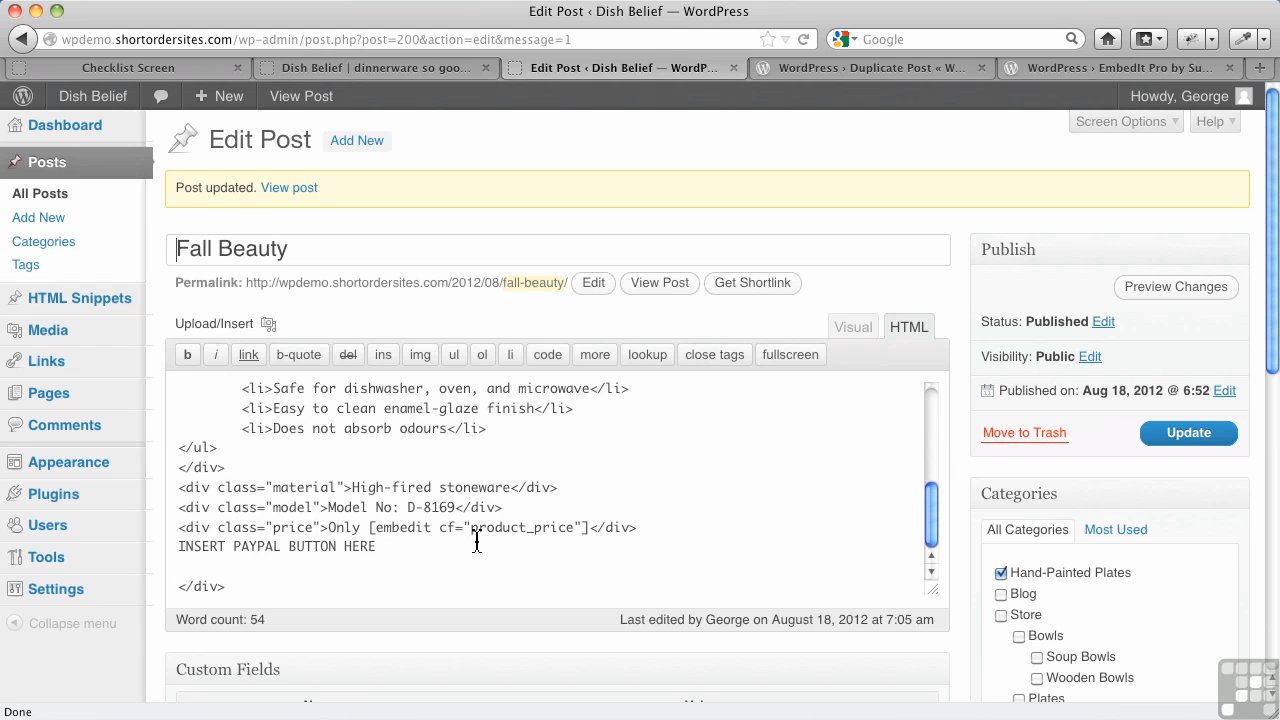
pyautogui.scroll(-3, 643, 660)
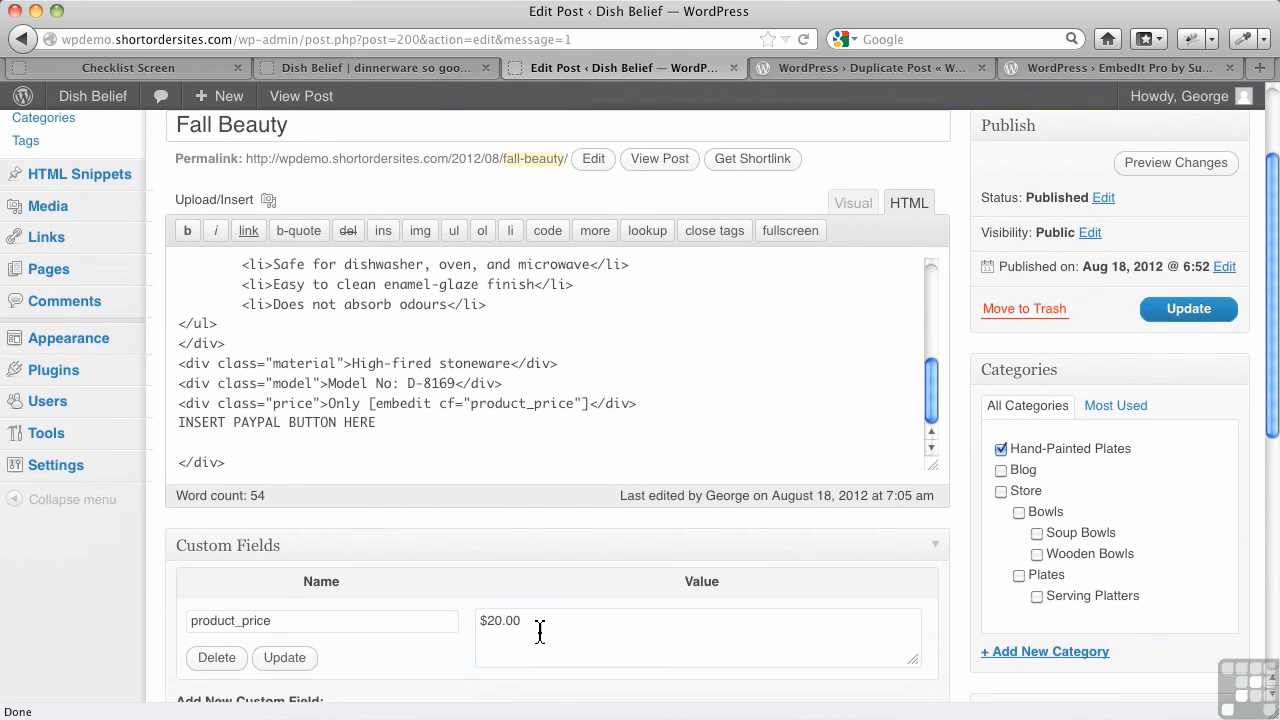
pyautogui.click(499, 616)
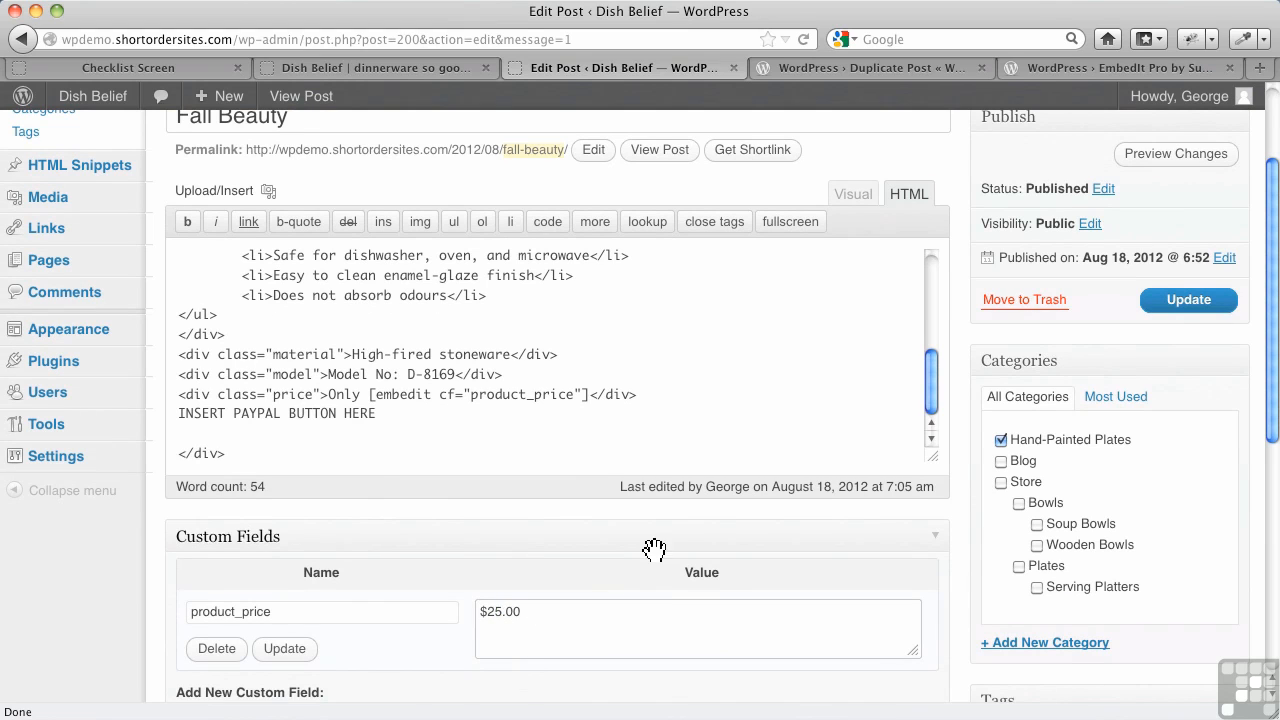
pyautogui.click(297, 650)
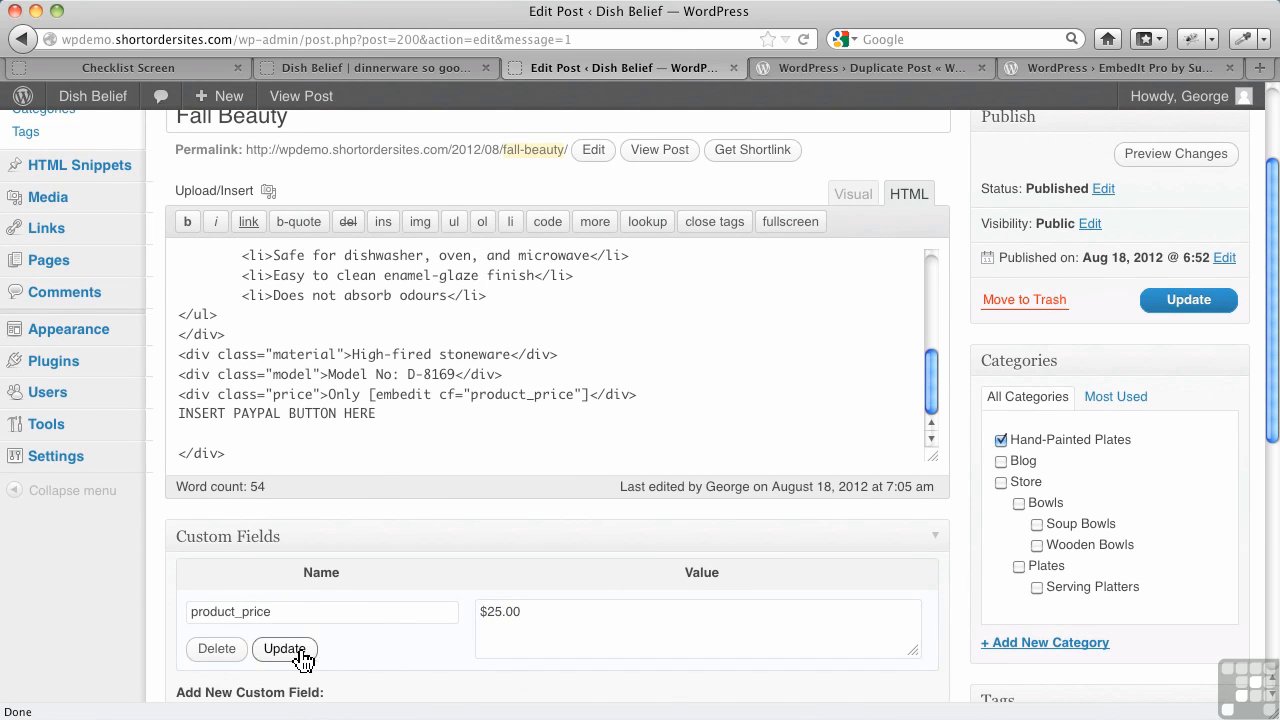
pyautogui.click(1152, 304)
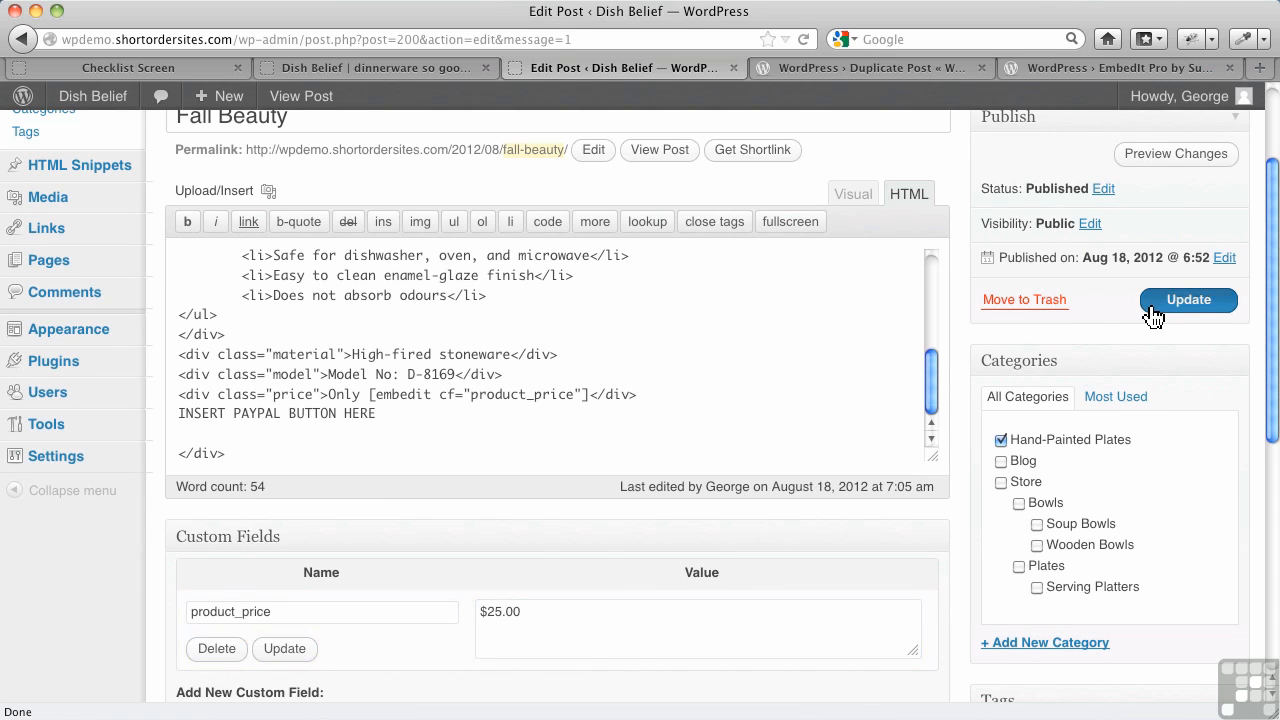
# Reload the Dish Belief site to check the product's price, and compare it with the post's embed shortcode and product_price field.
pyautogui.click(460, 70)
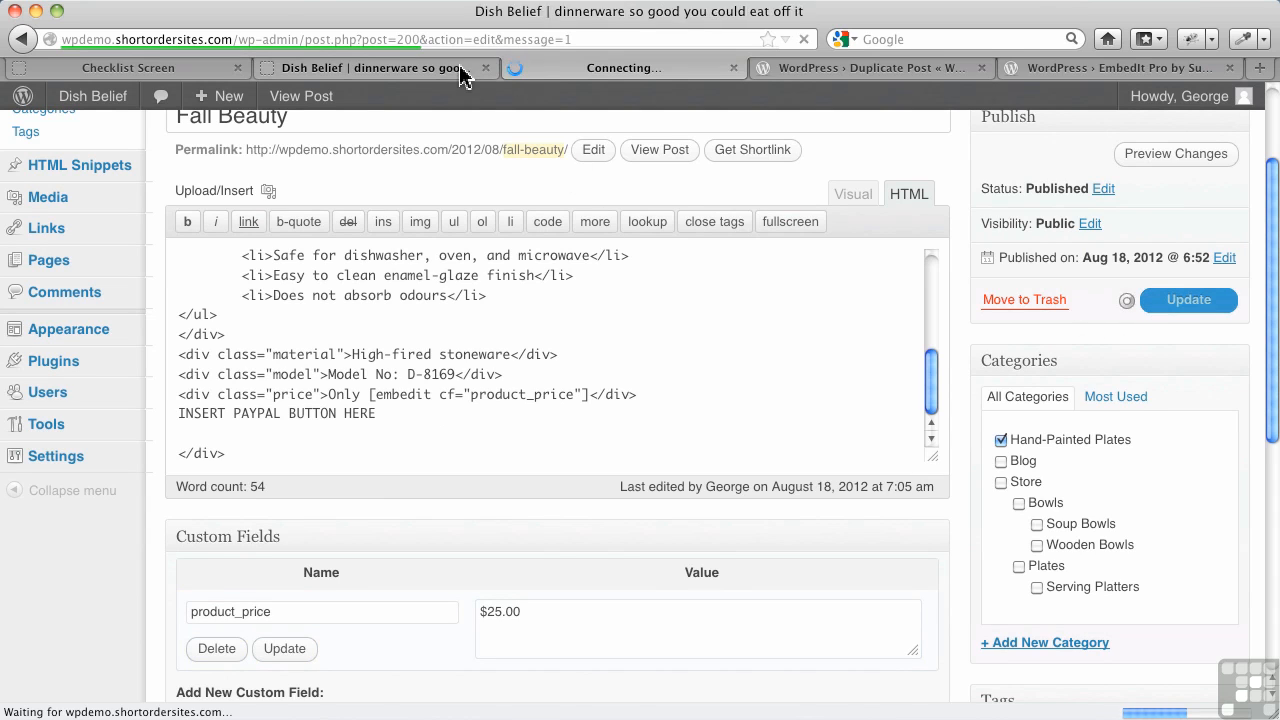
pyautogui.click(802, 44)
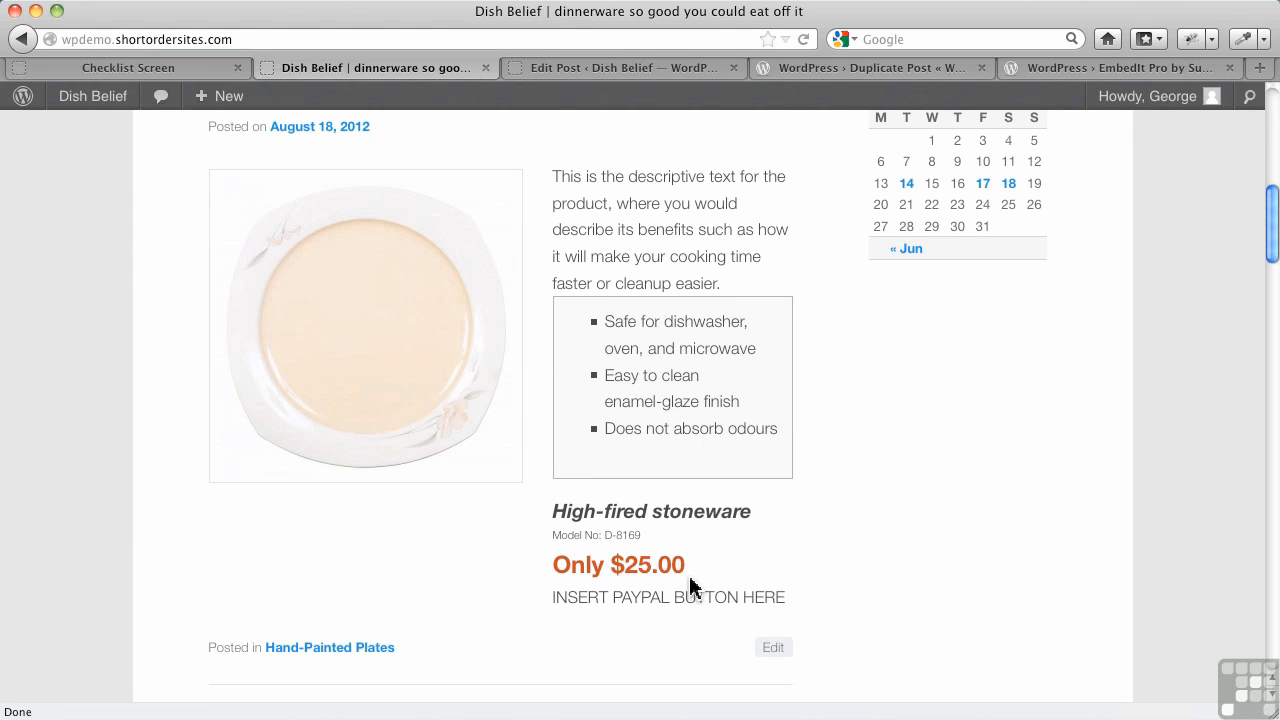
pyautogui.click(597, 70)
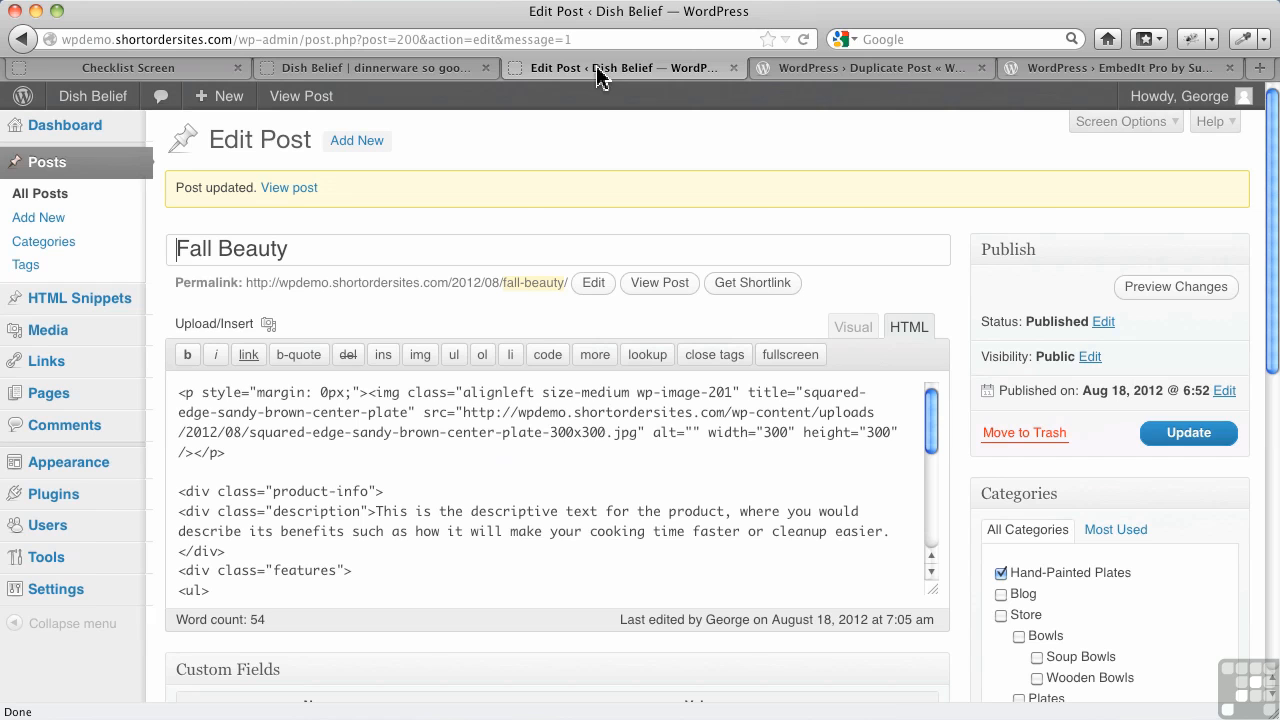
pyautogui.scroll(-2, 565, 457)
pyautogui.scroll(-4, 551, 546)
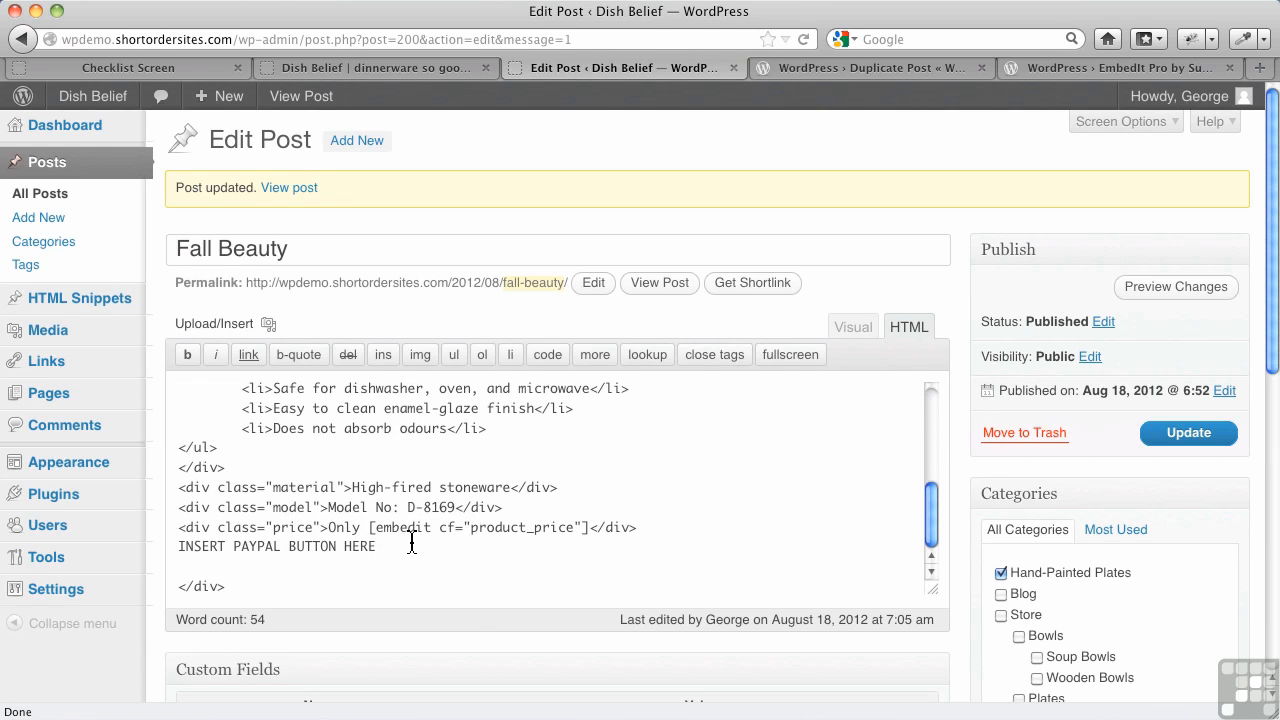
pyautogui.scroll(-5, 437, 543)
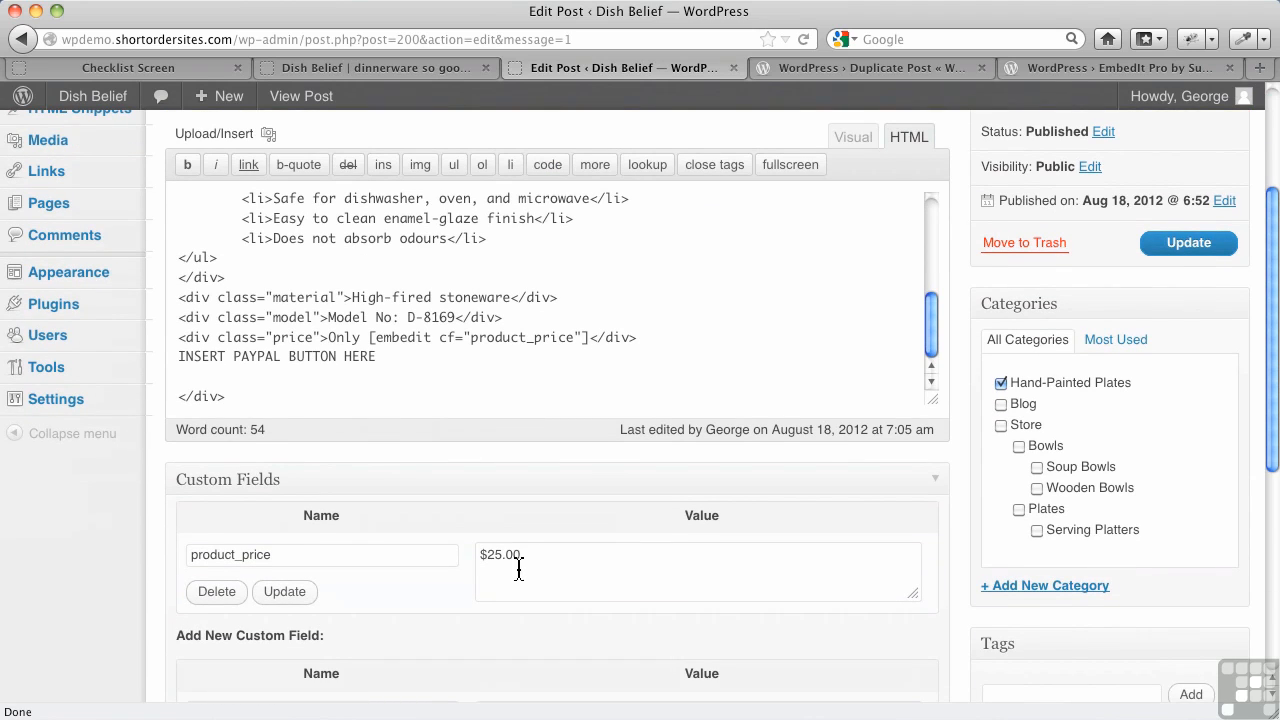